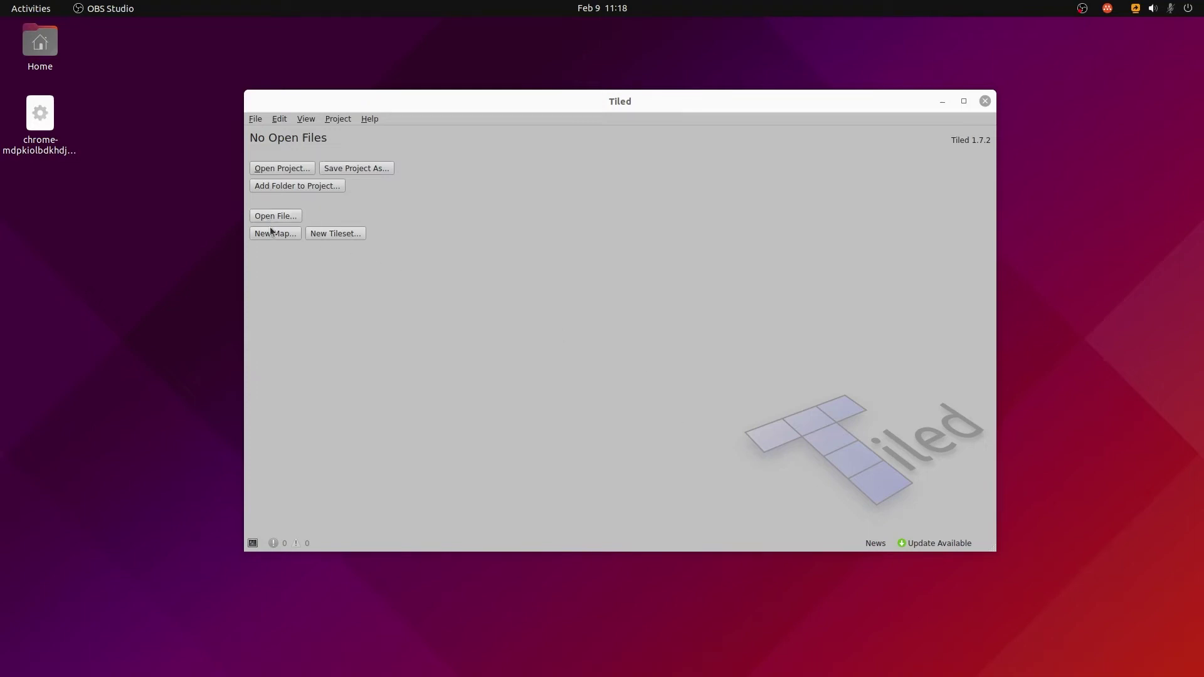
Create a new 20×50-tile map with 32 px tiles and Base64 (uncompressed) tile layer format.
click(276, 233)
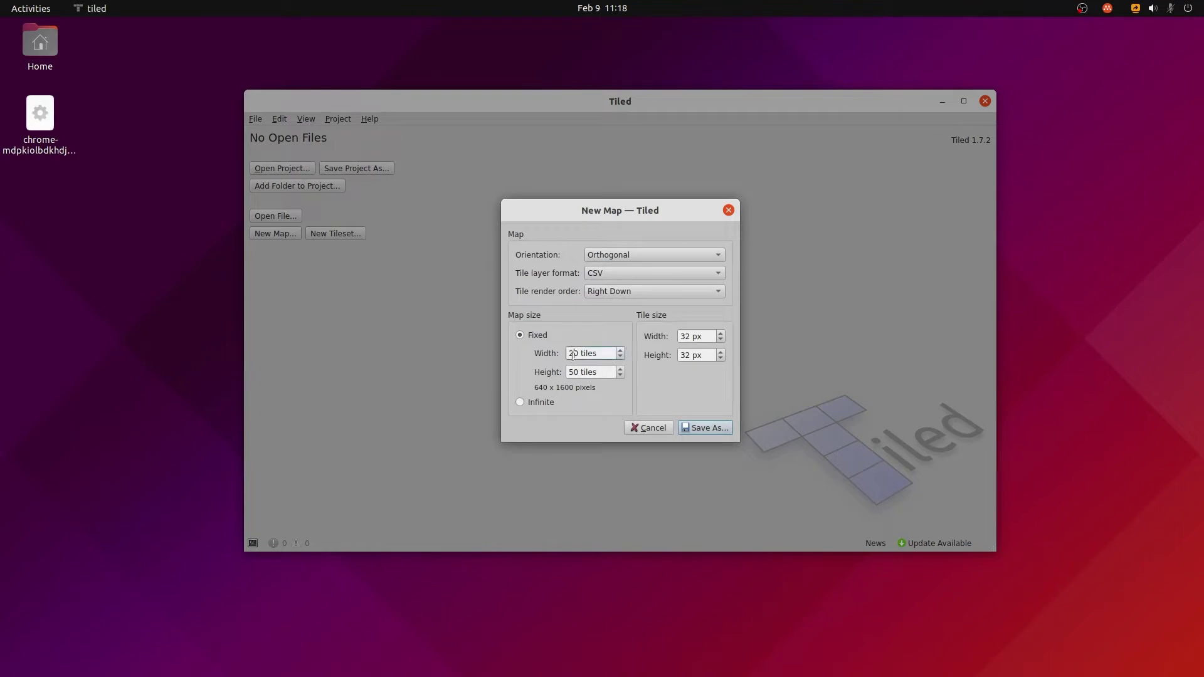
double_click(572, 354)
double_click(573, 371)
click(674, 274)
click(670, 288)
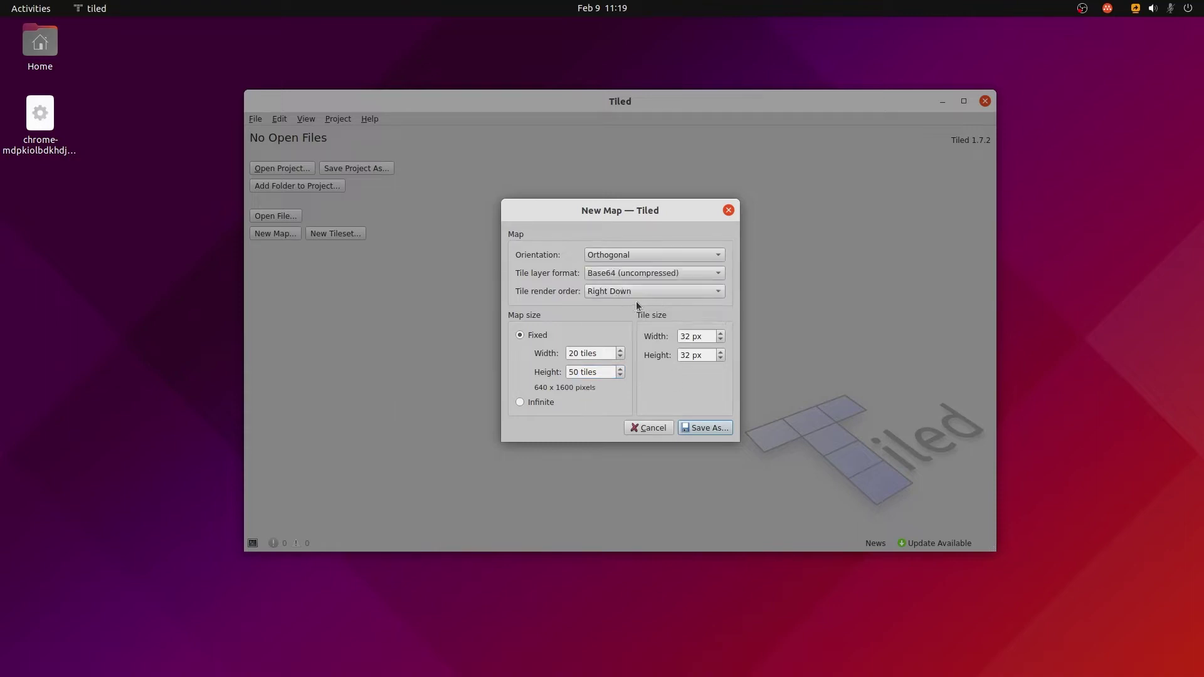
click(707, 429)
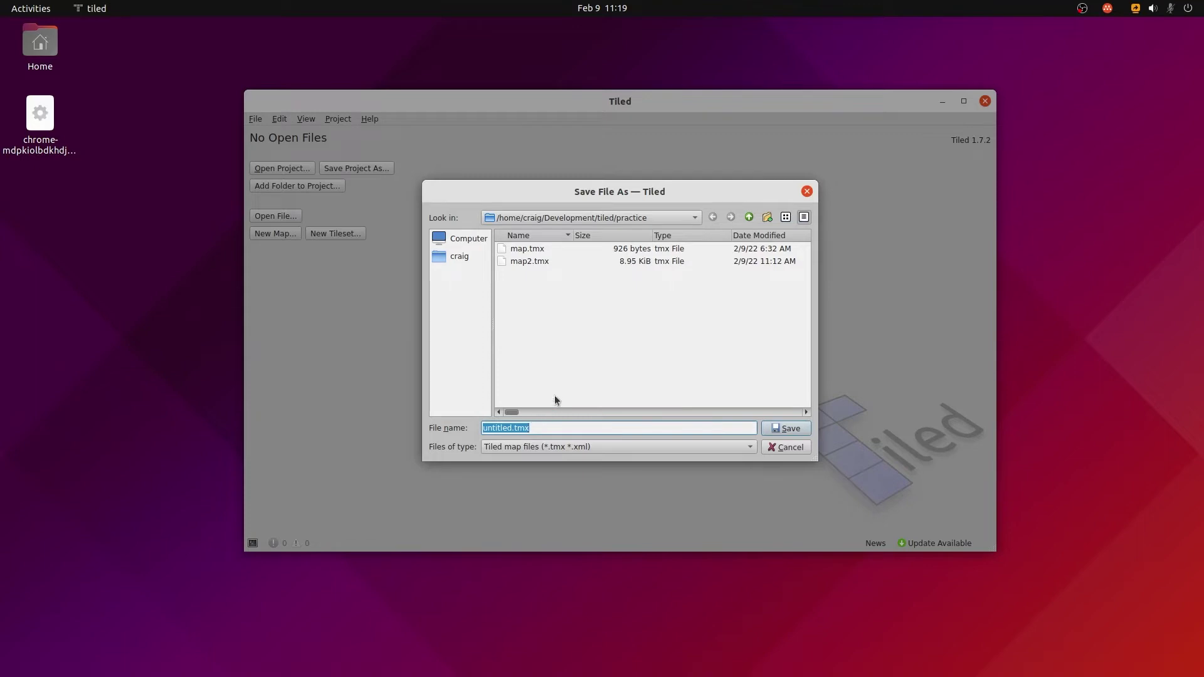
Replace 'untitled' with tutorial_map and save the file as tutorial_map.tmx.
double_click(485, 430)
text(tutorial_map)
key(Return)
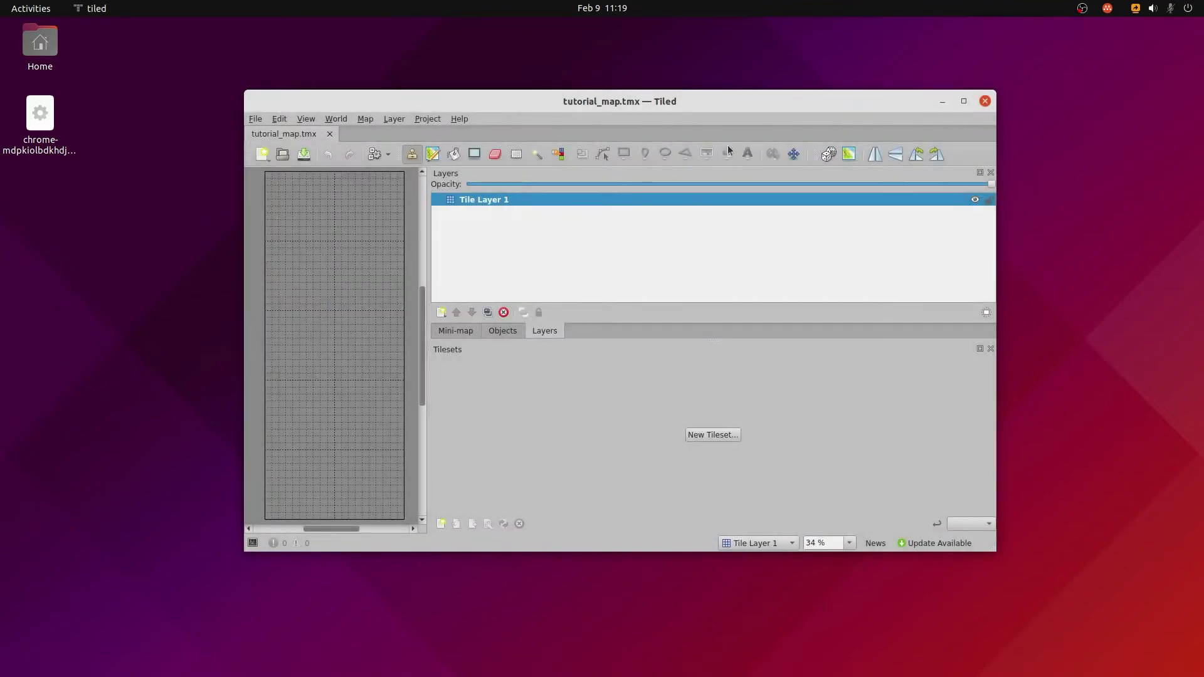
Maximize the editor window and set the map view zoom to 100 %.
click(965, 101)
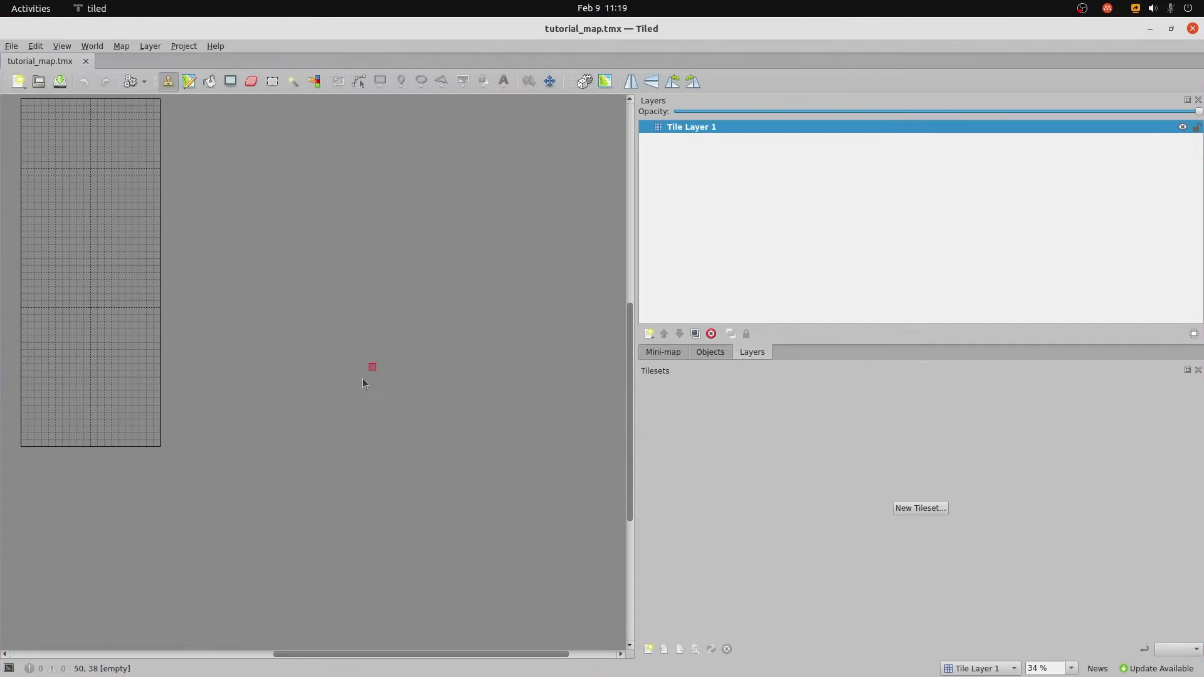
click(1071, 668)
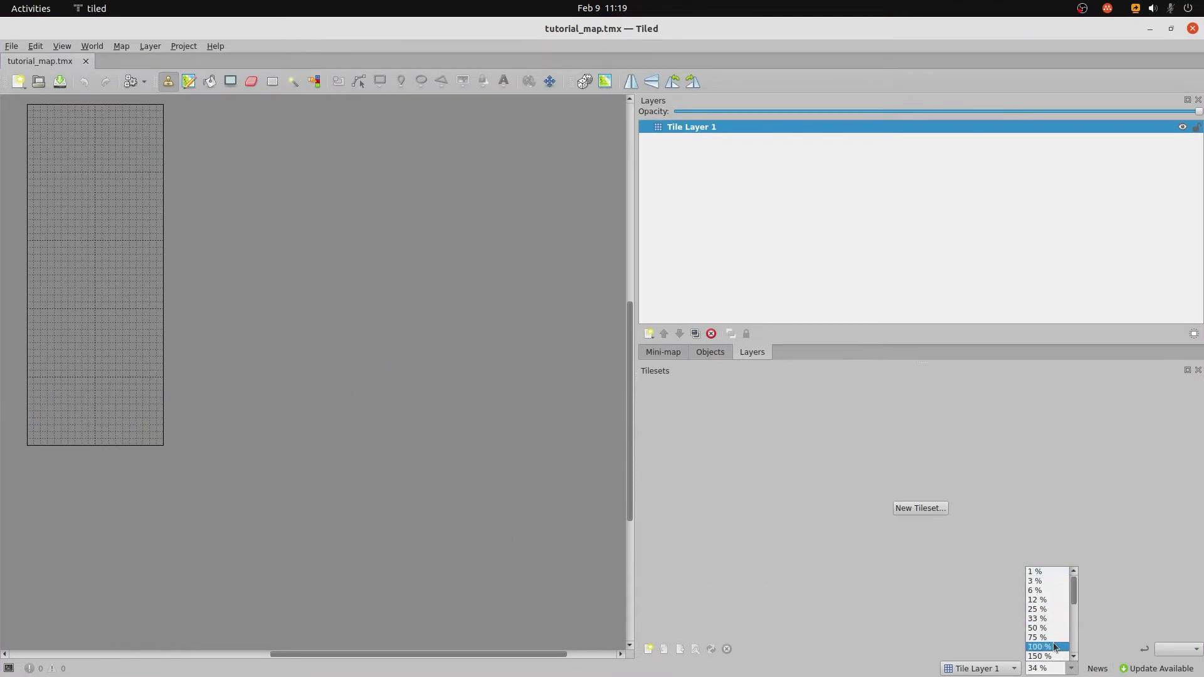
click(1053, 646)
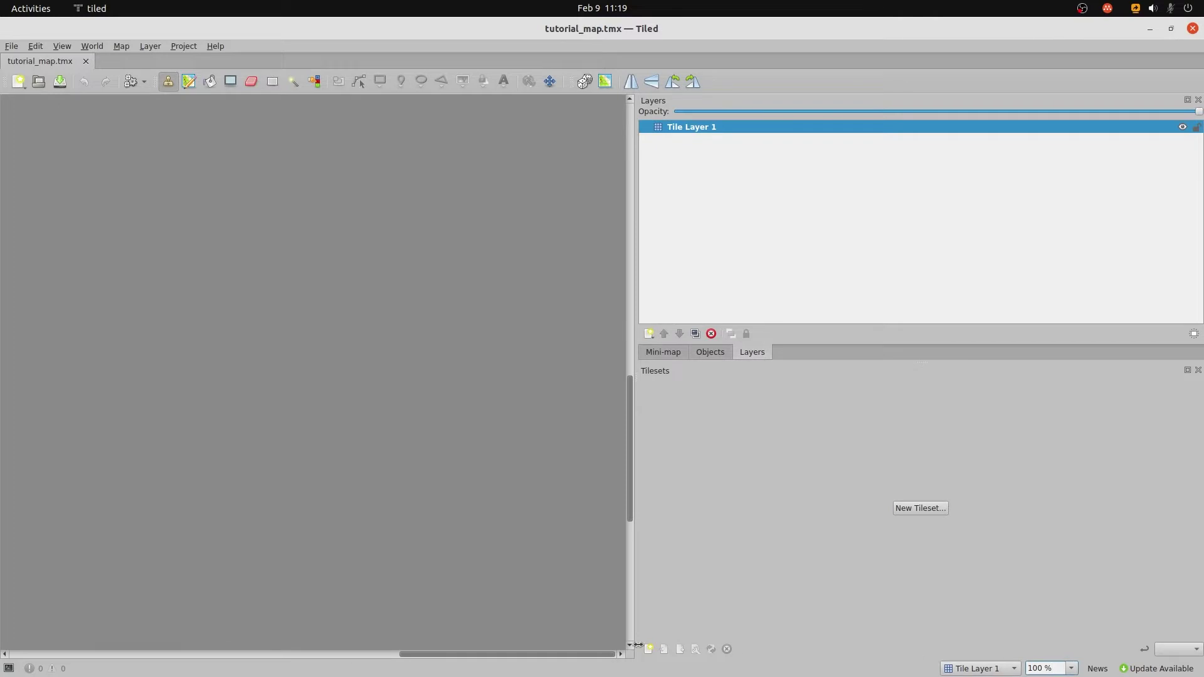
drag(595, 656, 364, 655)
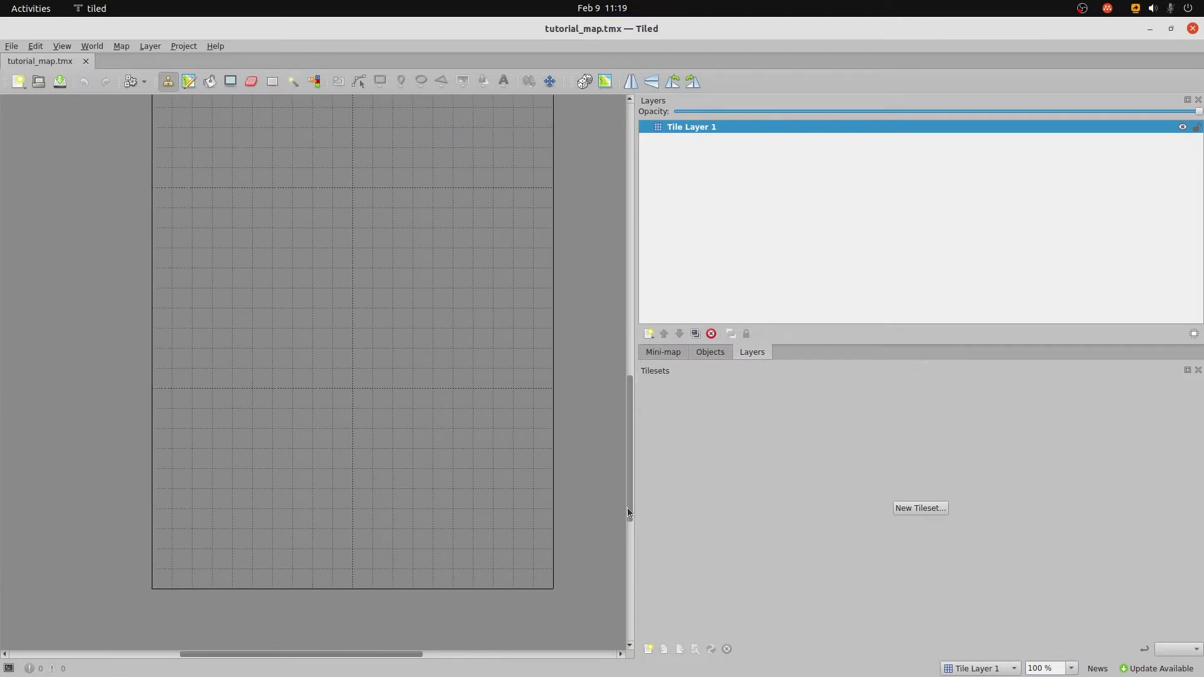
drag(629, 511, 636, 378)
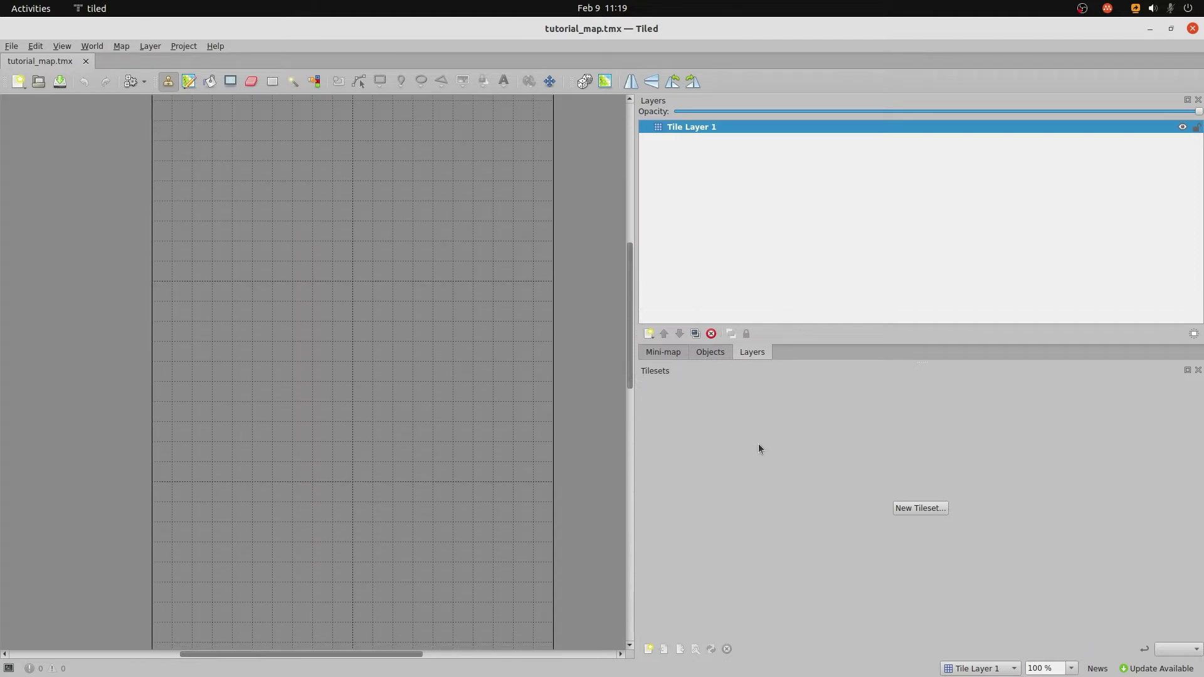
Rename Tile Layer 1 to ground.
double_click(712, 129)
click(712, 130)
drag(712, 130, 668, 125)
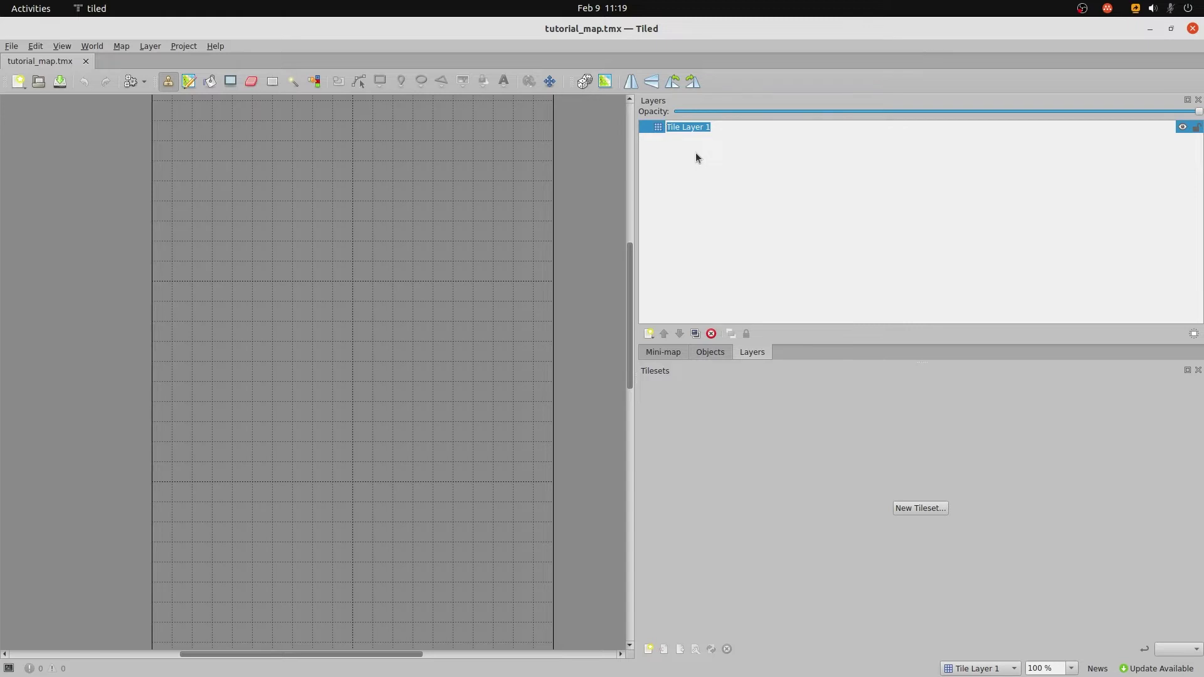
text(ground)
key(Return)
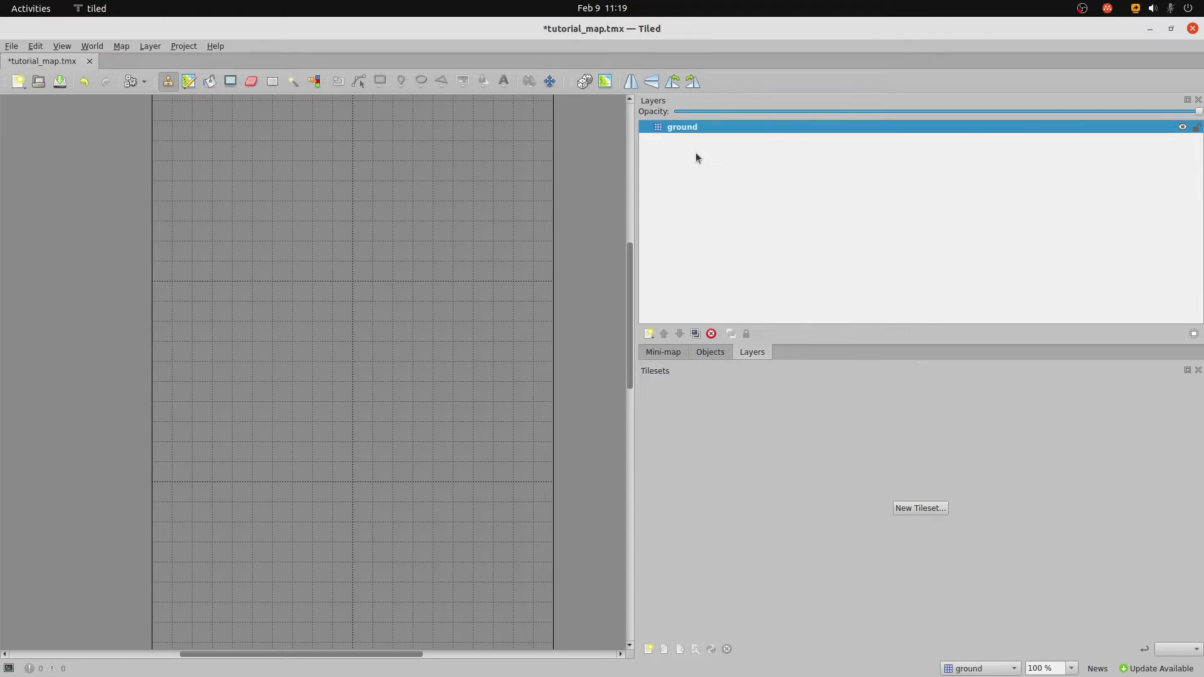
Create a new tileset from the old_japan.png image with 32 px tiles.
click(914, 509)
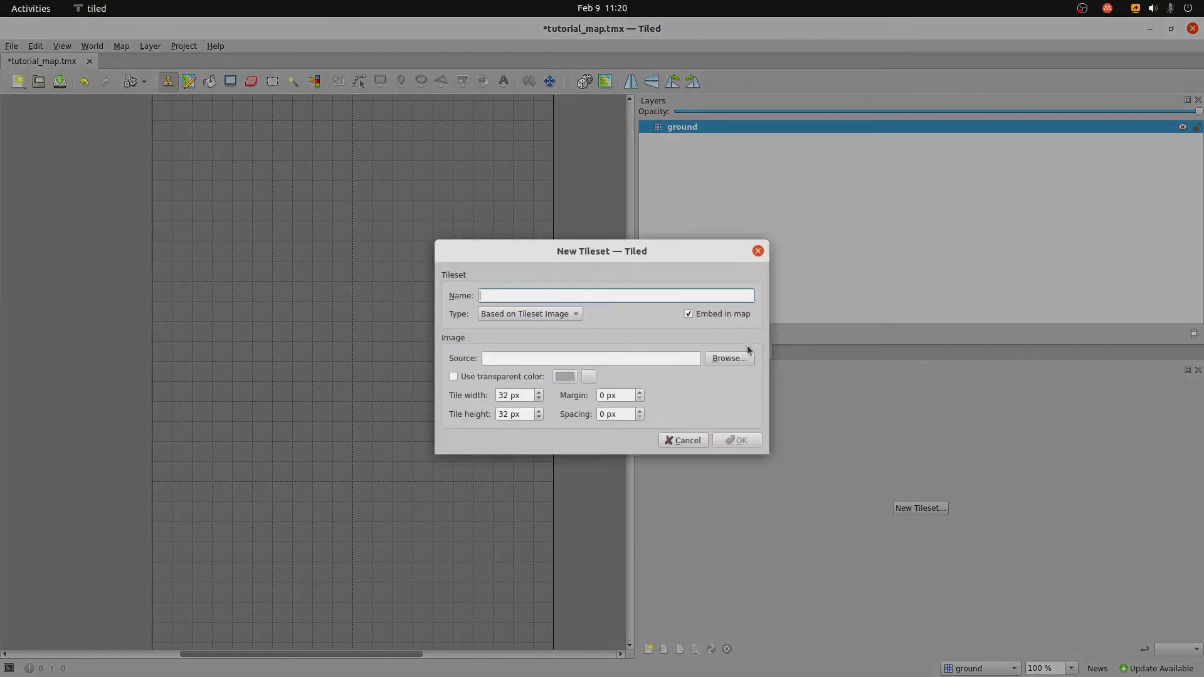
click(734, 359)
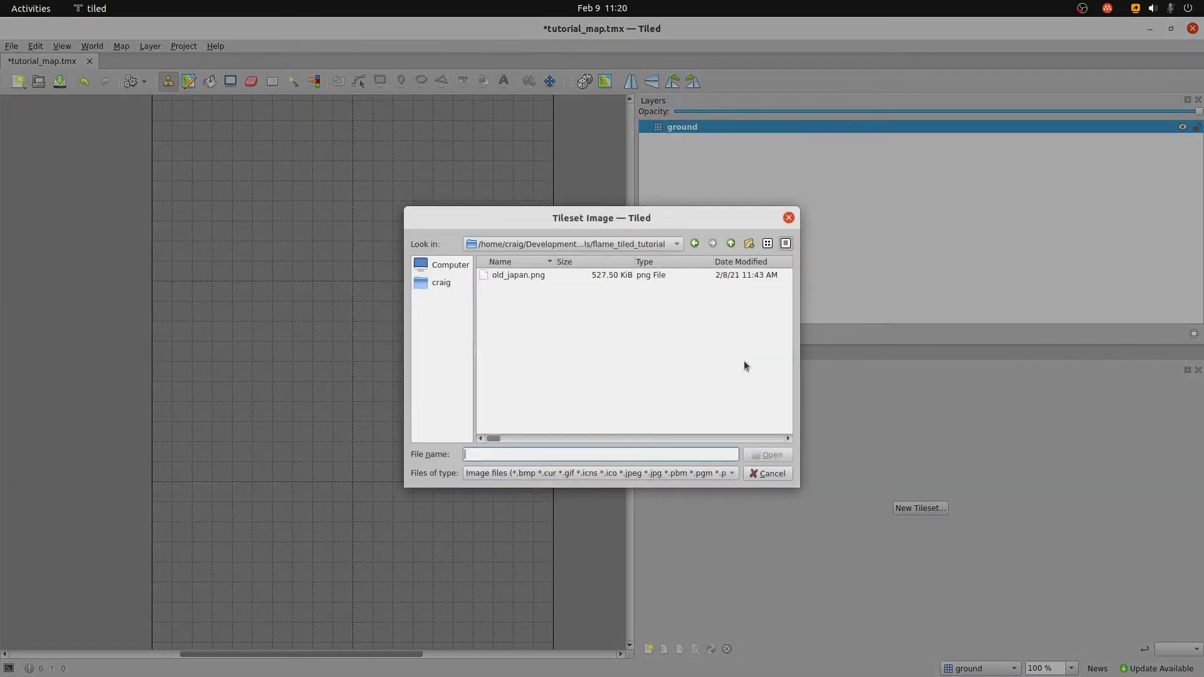
click(585, 276)
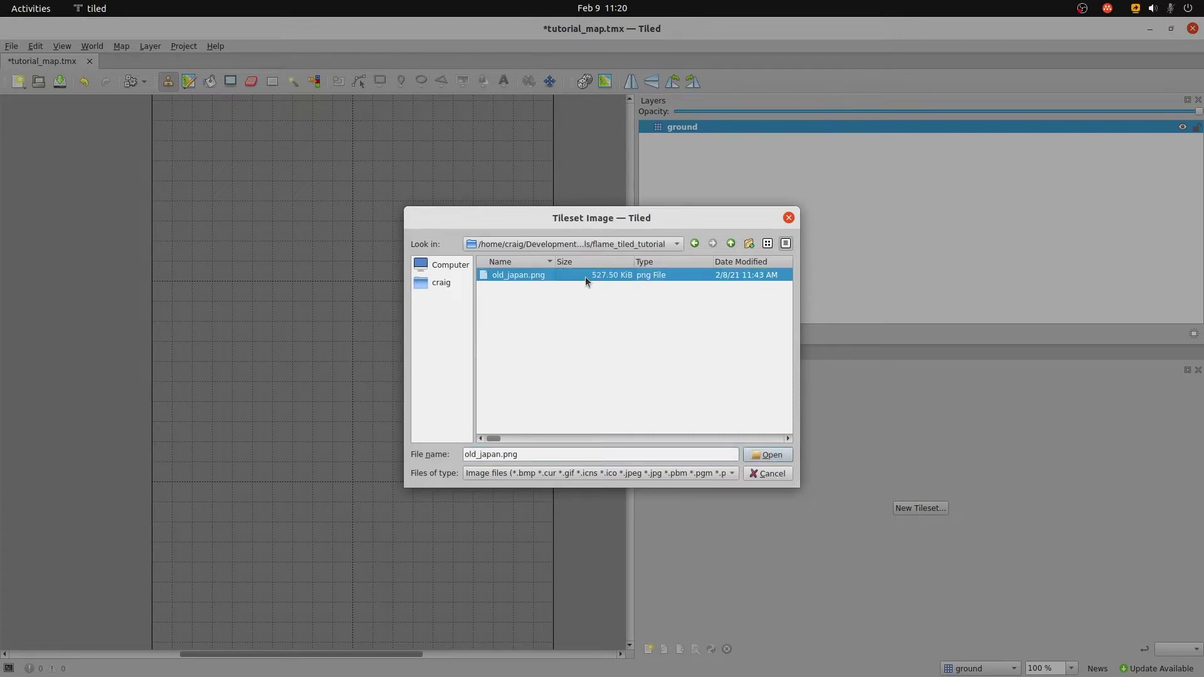
click(769, 457)
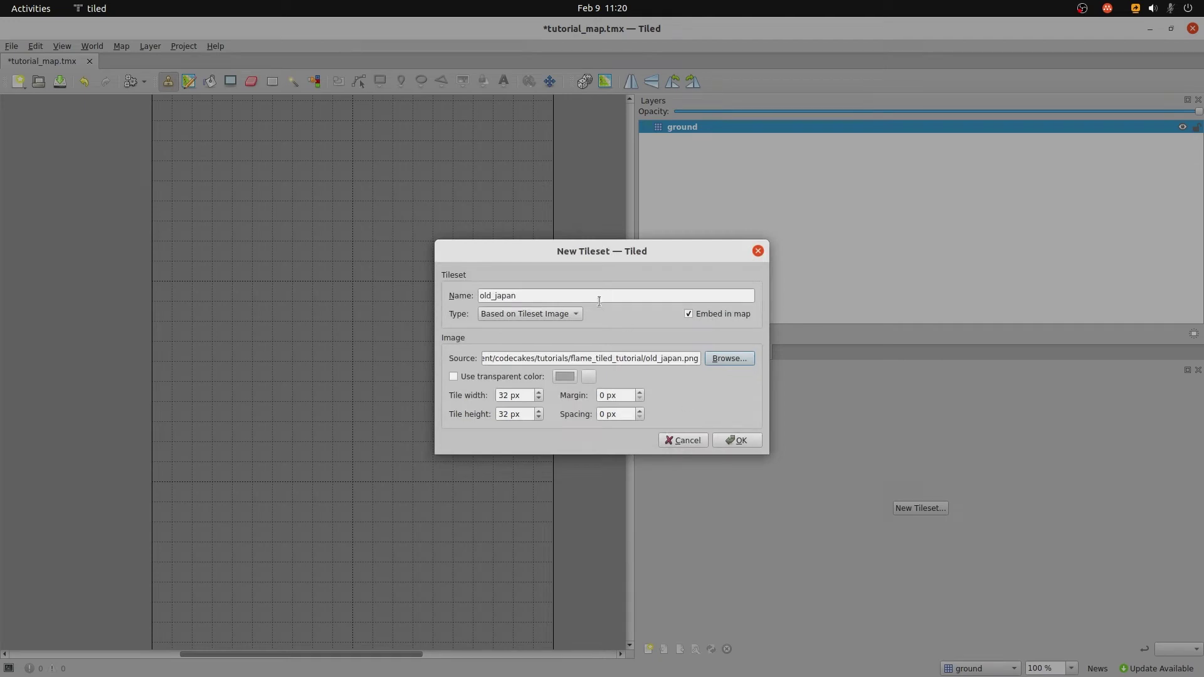
click(738, 441)
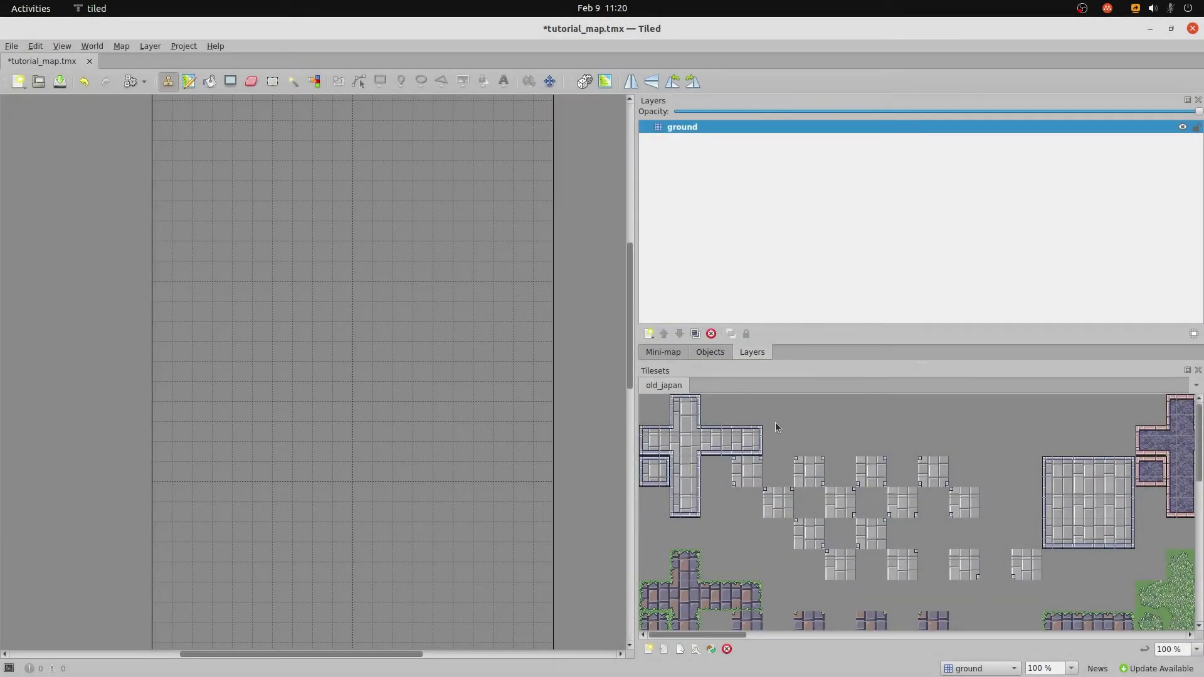
Zoom the tileset view to 75 % and pick the grass tile from old_japan.
click(1196, 649)
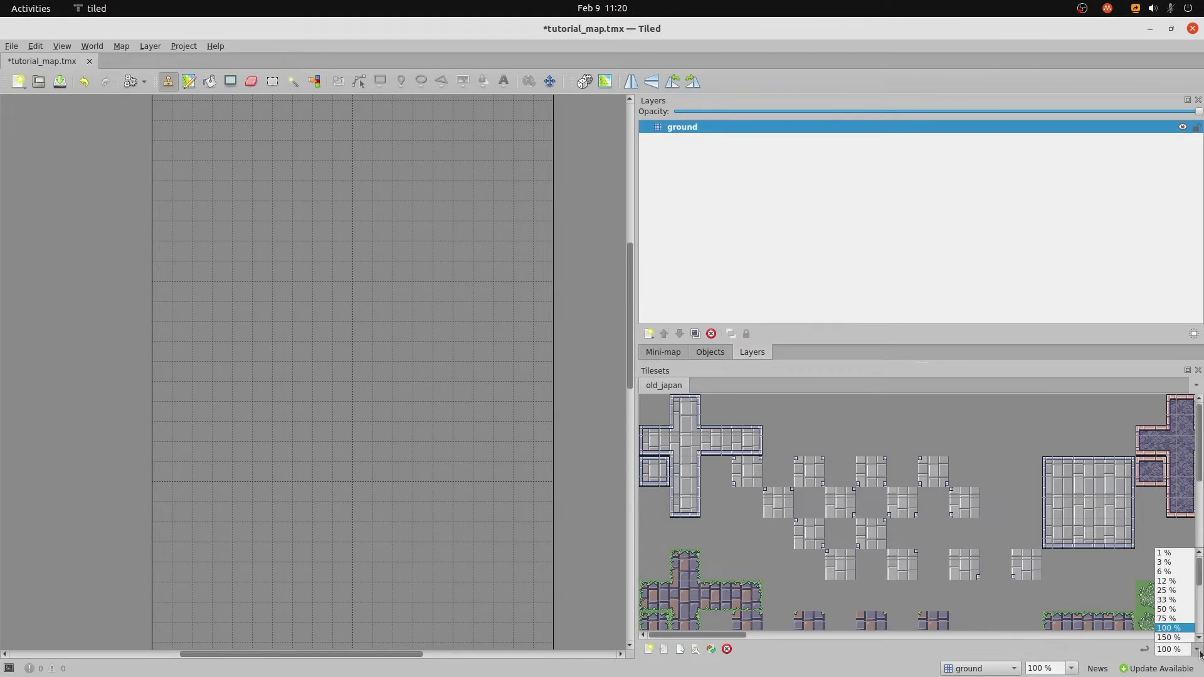
click(1181, 604)
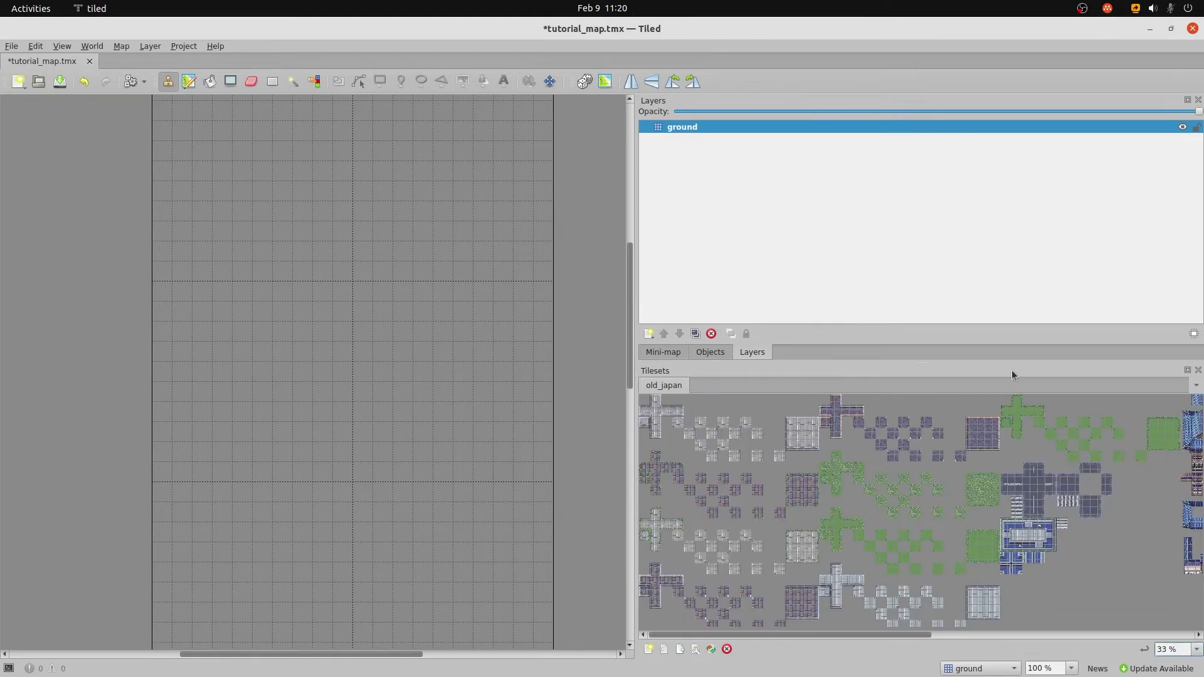
drag(815, 636, 946, 633)
click(1197, 649)
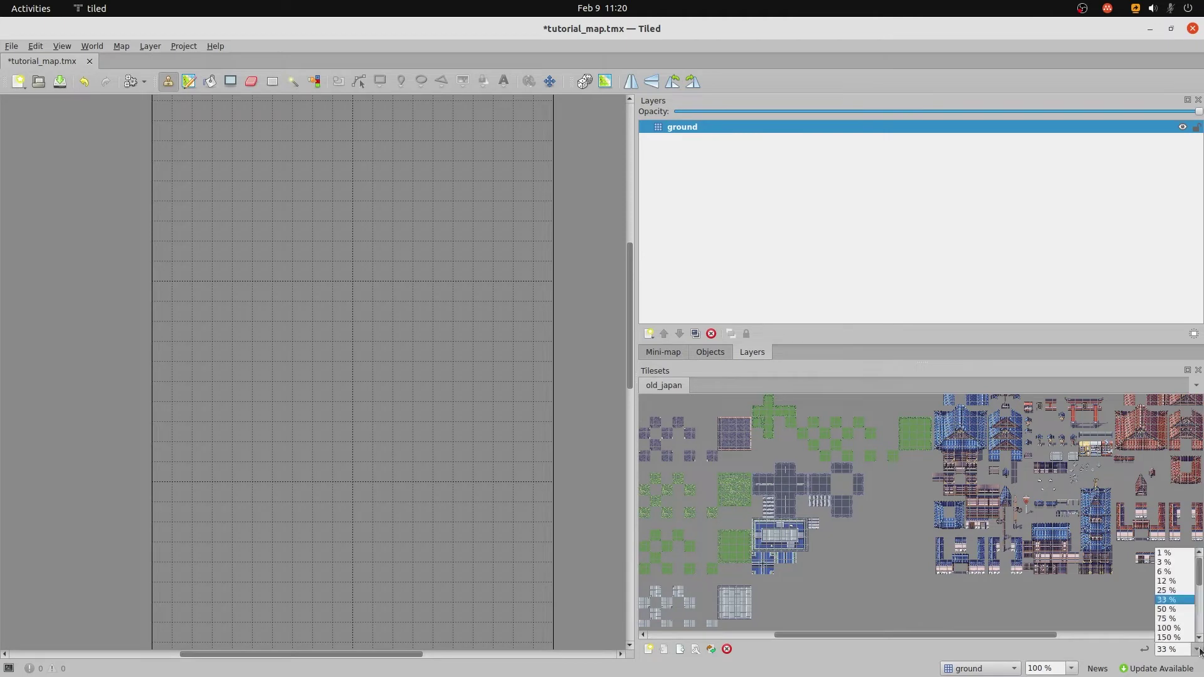
click(1188, 619)
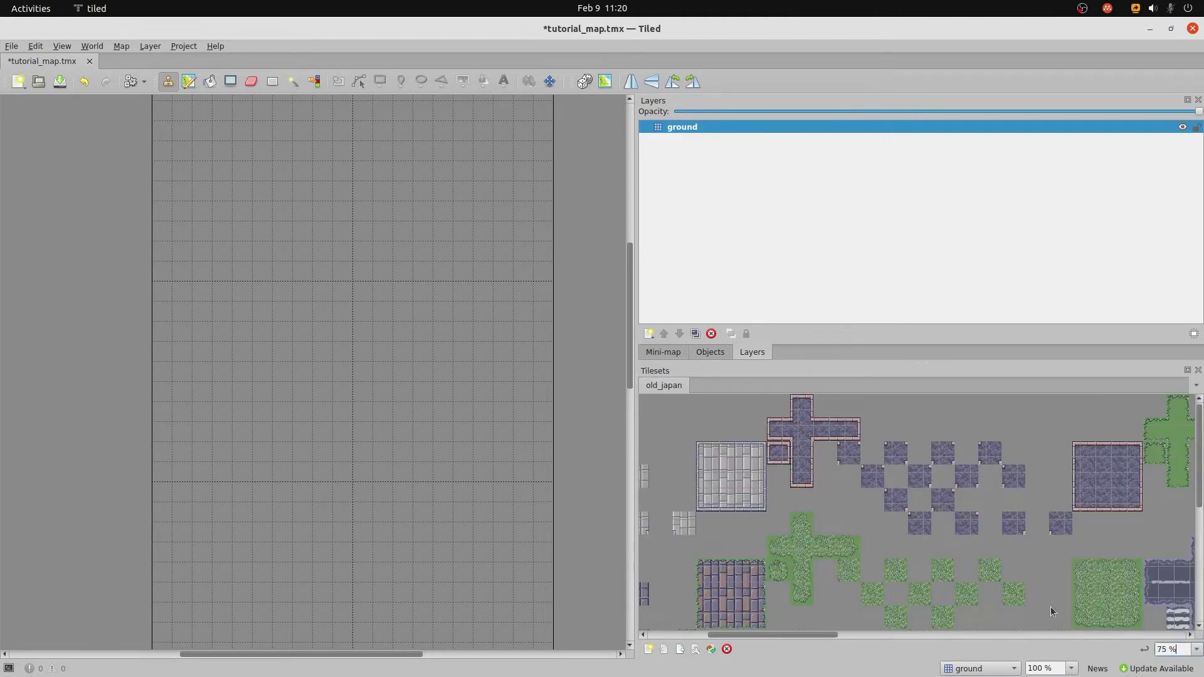
click(1105, 590)
Bucket-fill the whole empty map with the single old_japan grass tile.
click(1104, 590)
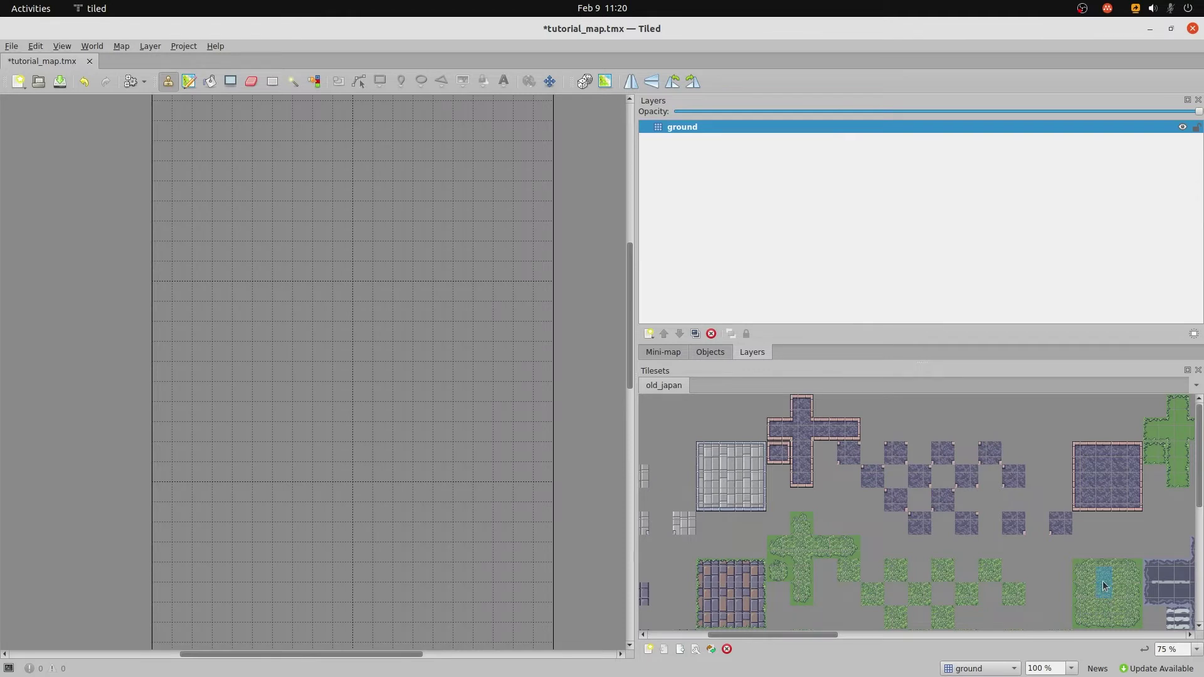
click(209, 81)
click(329, 278)
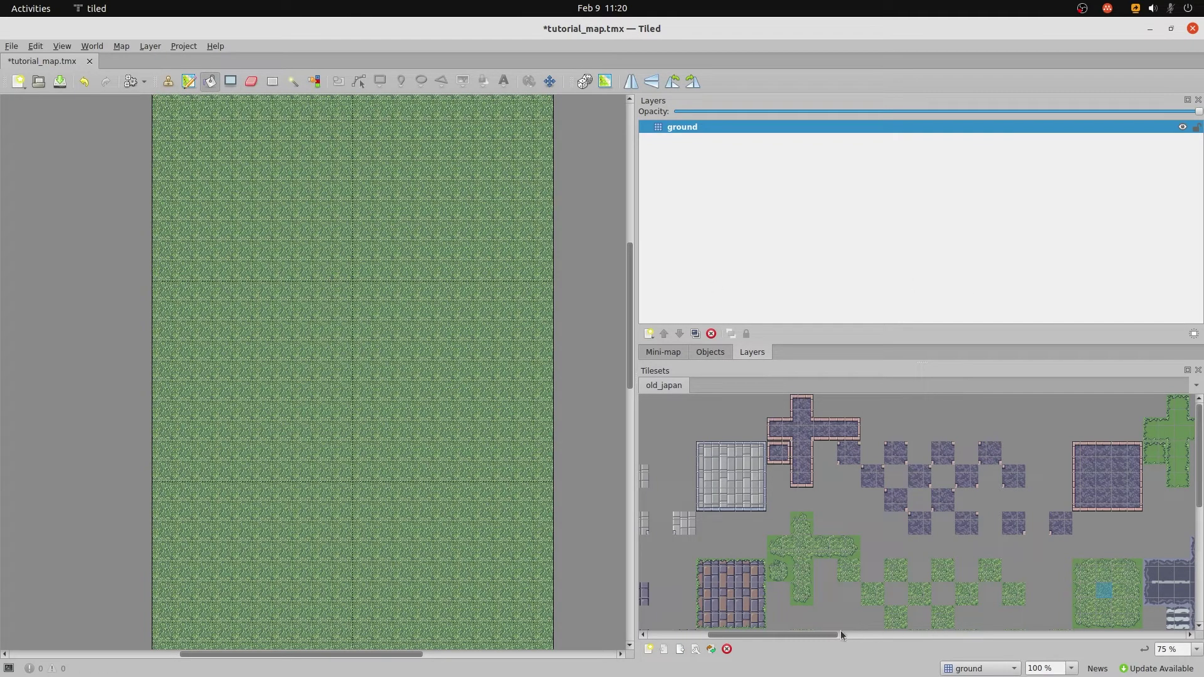
drag(827, 636, 960, 639)
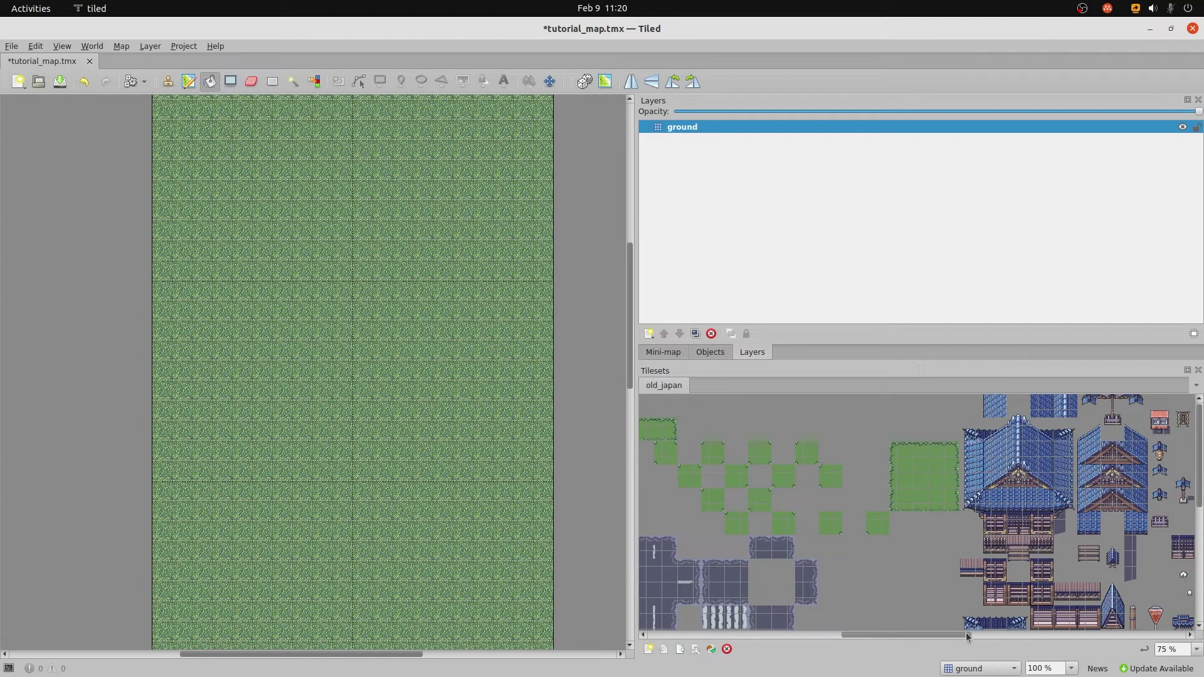
Select the blue-roofed house tiles in the tileset, from top-left roof to bottom-right.
click(967, 435)
drag(970, 437, 1059, 560)
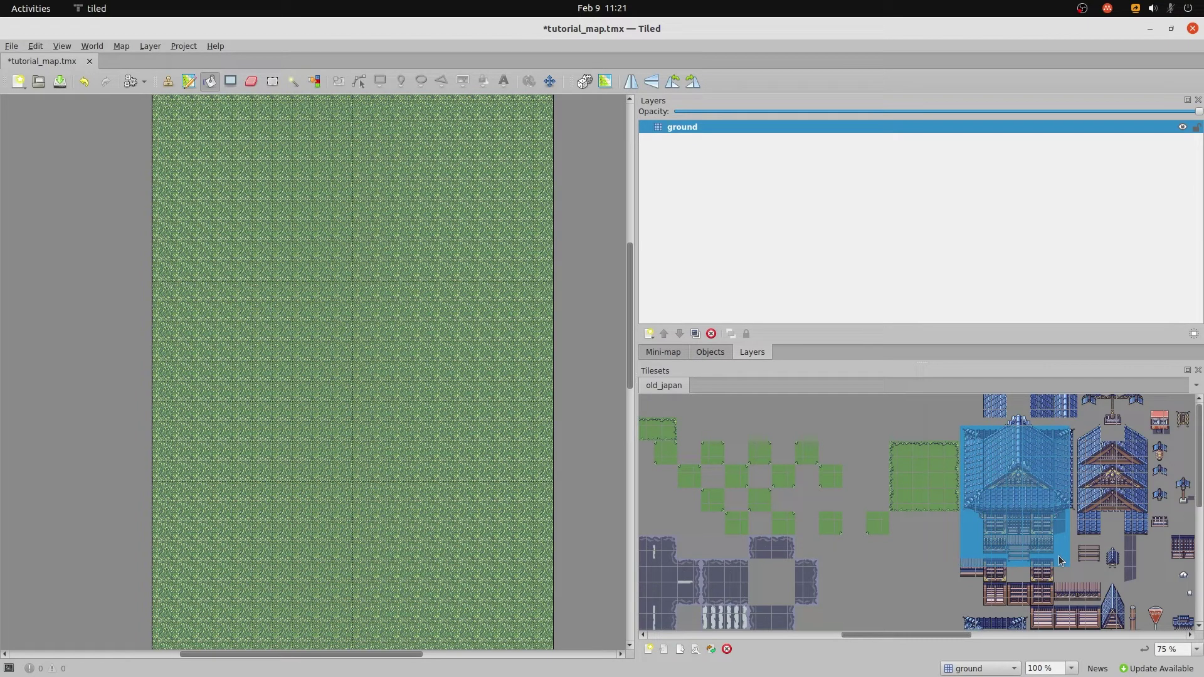
drag(1058, 557, 1058, 549)
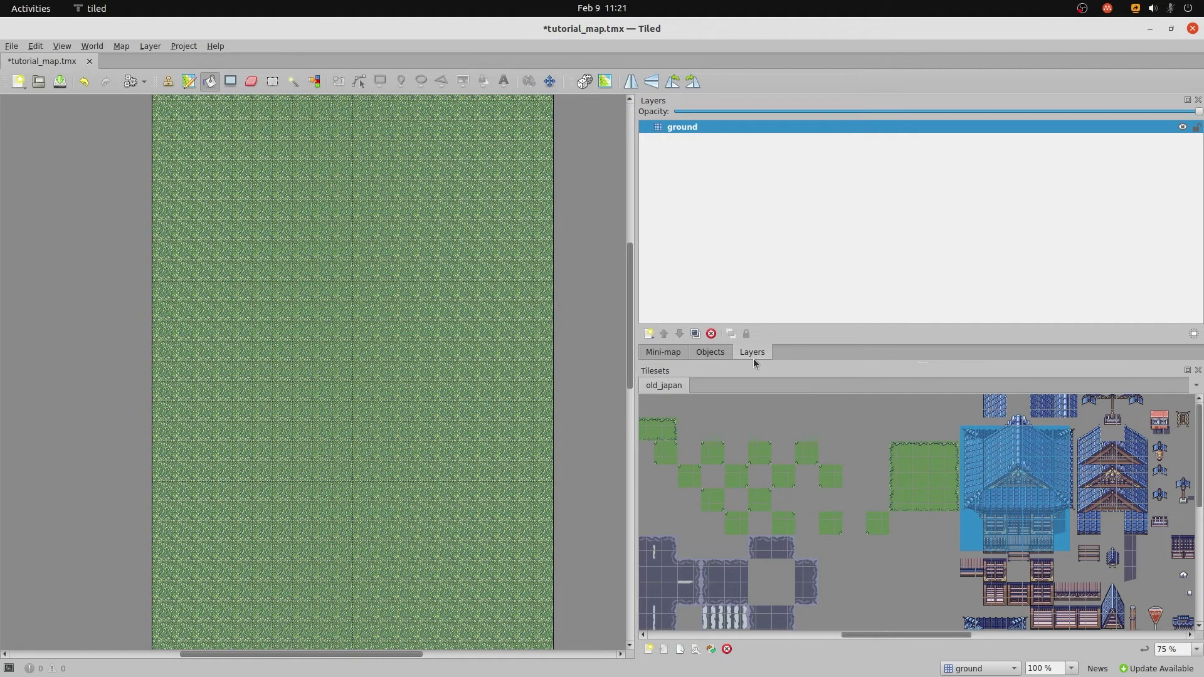
click(168, 81)
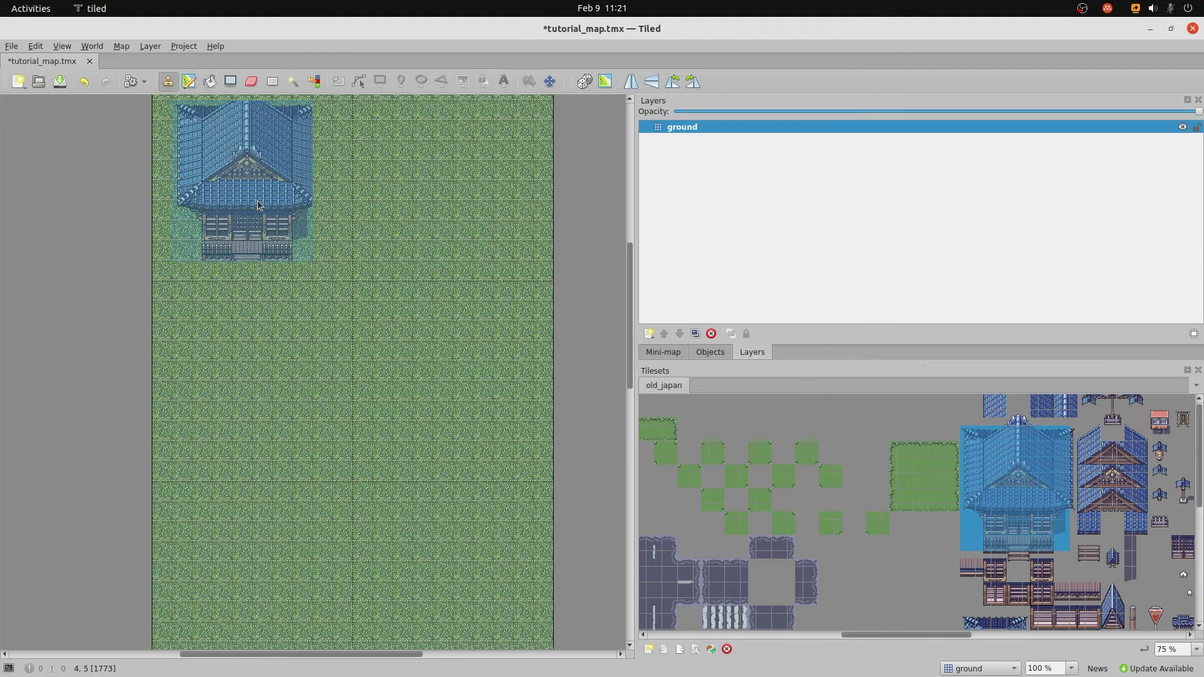
click(306, 297)
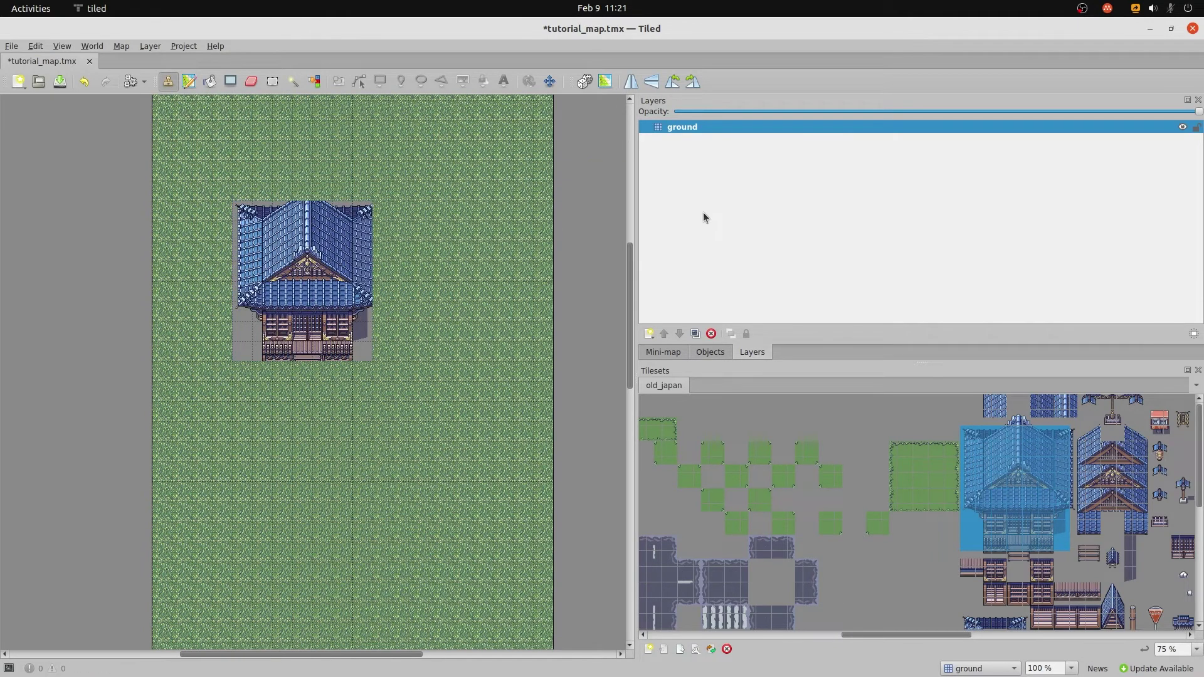
key(ctrl+z)
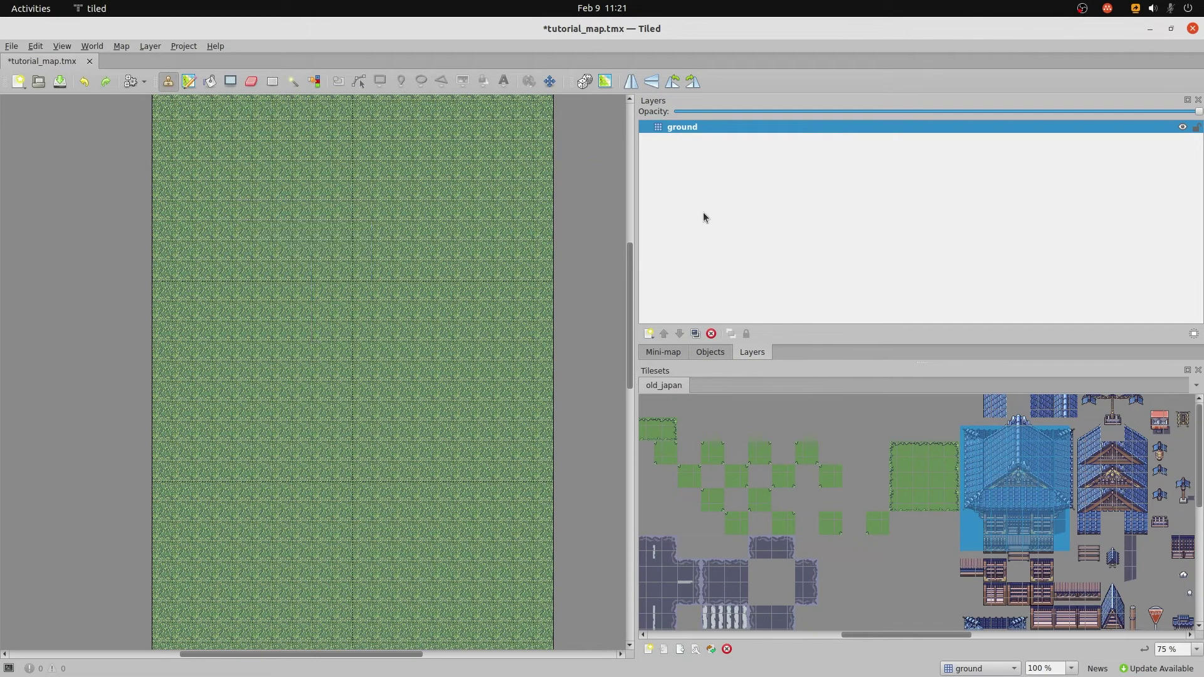
Add a tile layer named buildings and move it beneath ground.
click(649, 333)
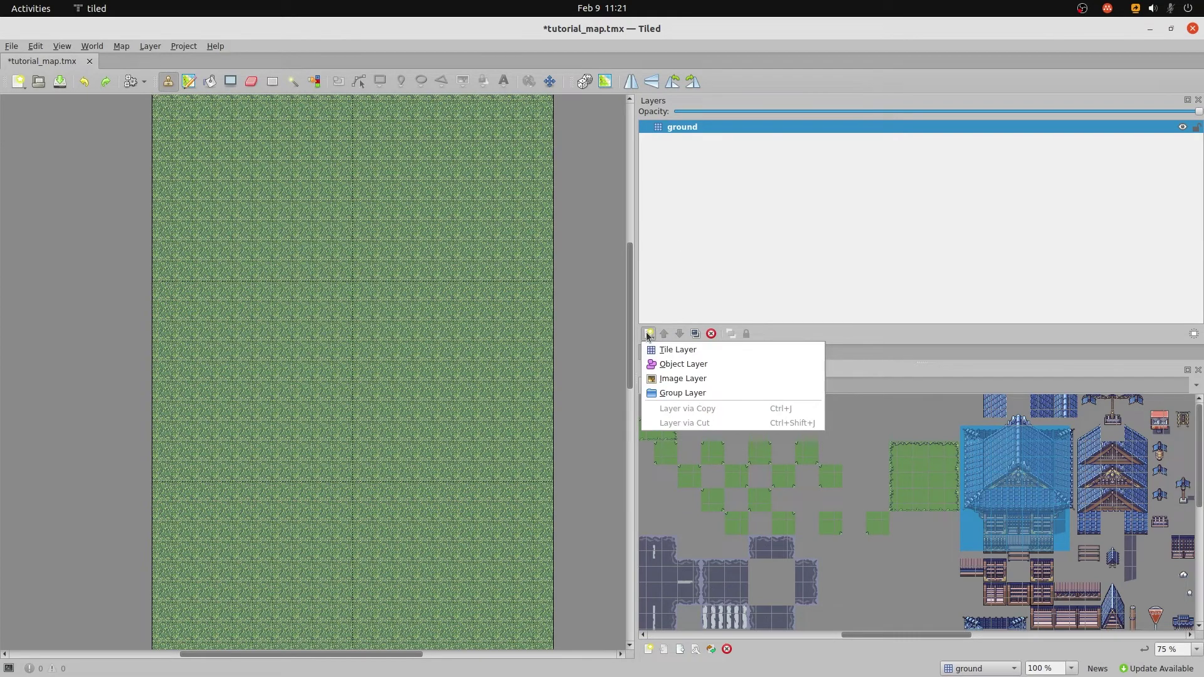
click(703, 350)
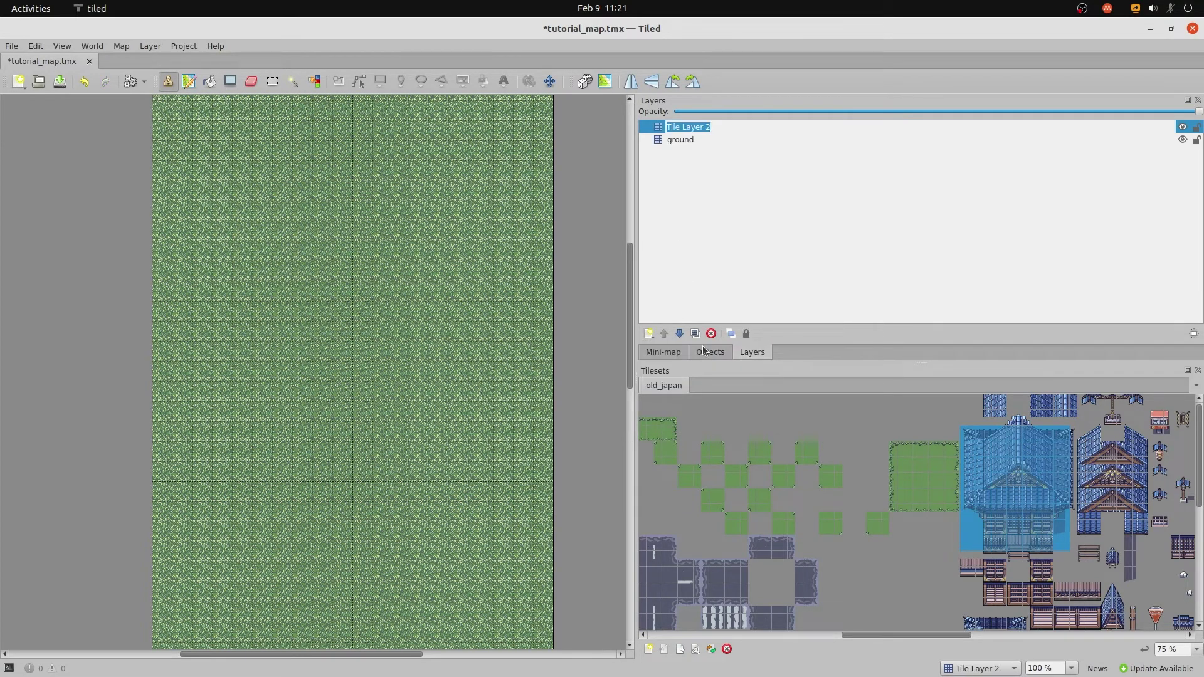
text(buildings)
key(Return)
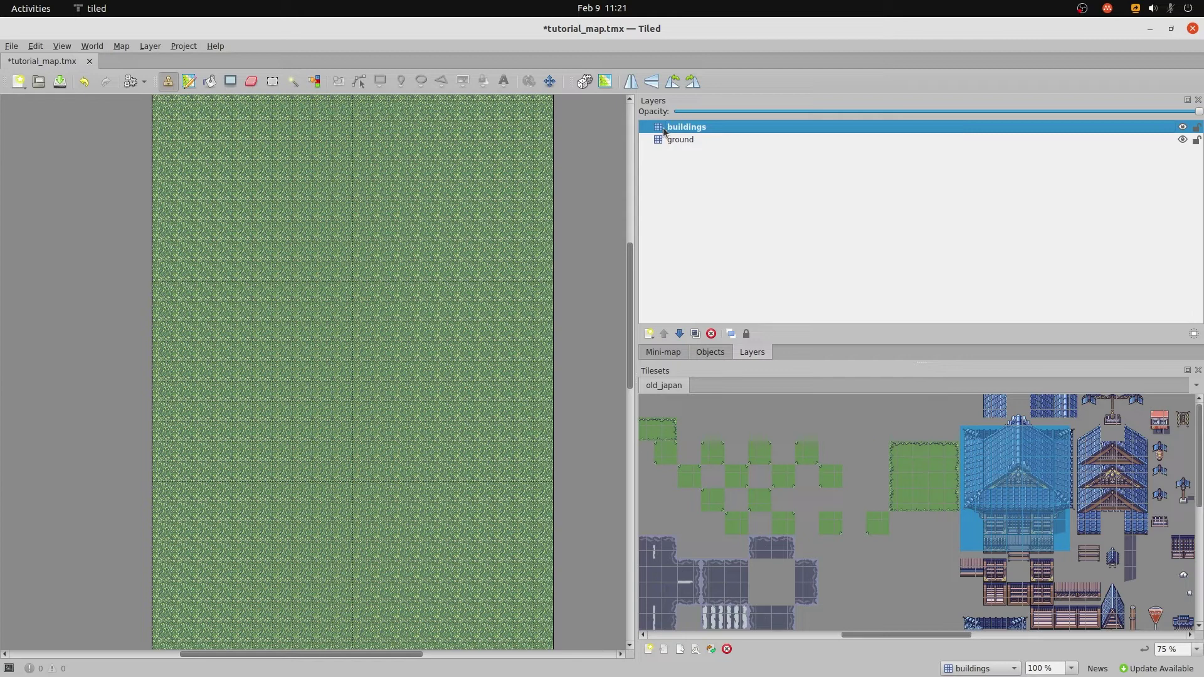
drag(677, 133, 675, 152)
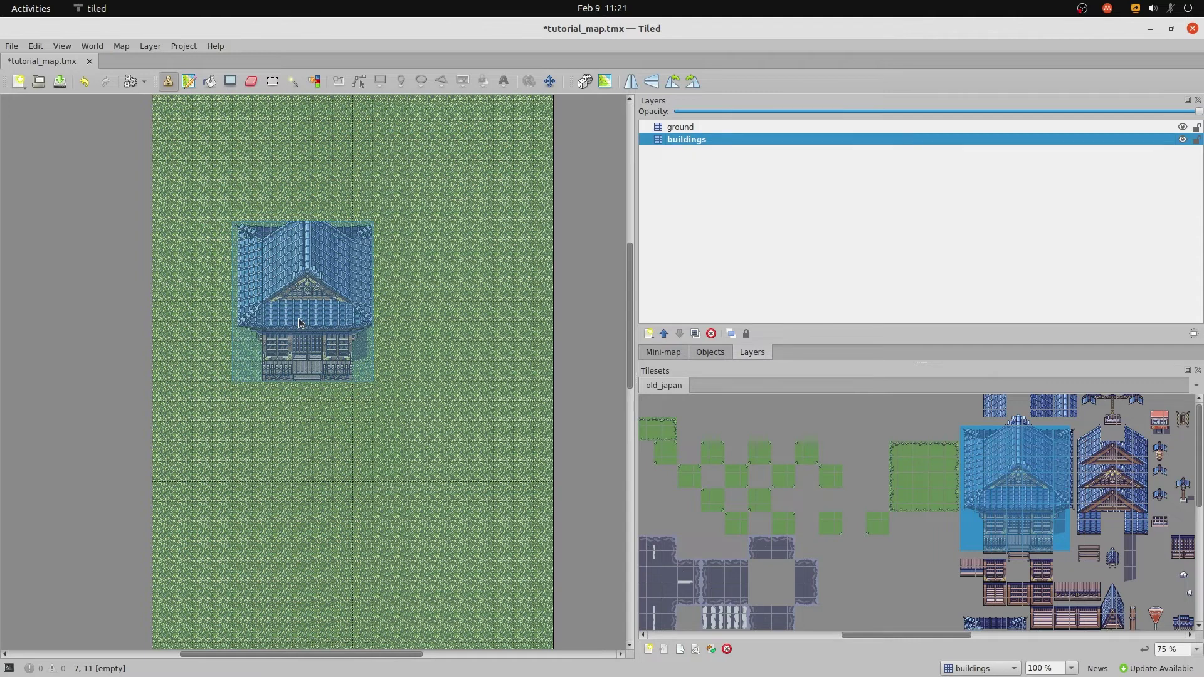
Stamp the blue-roofed house onto buildings and move ground below buildings so it shows.
click(299, 323)
key(ctrl+z)
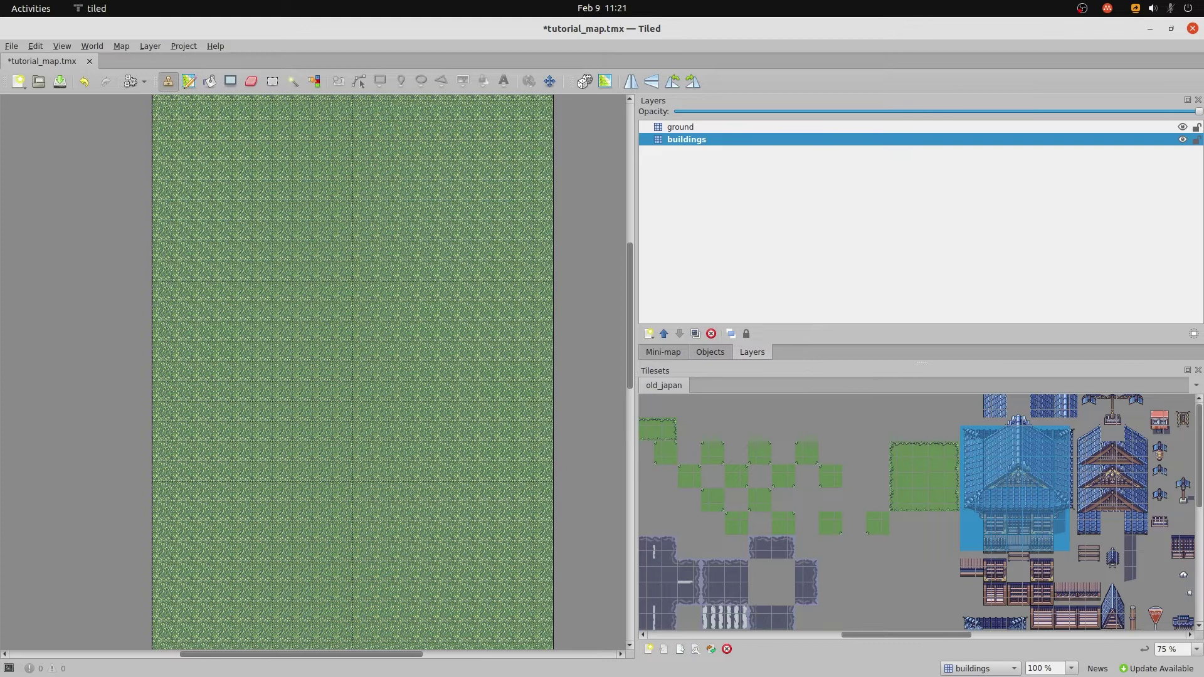
key(alt+Tab)
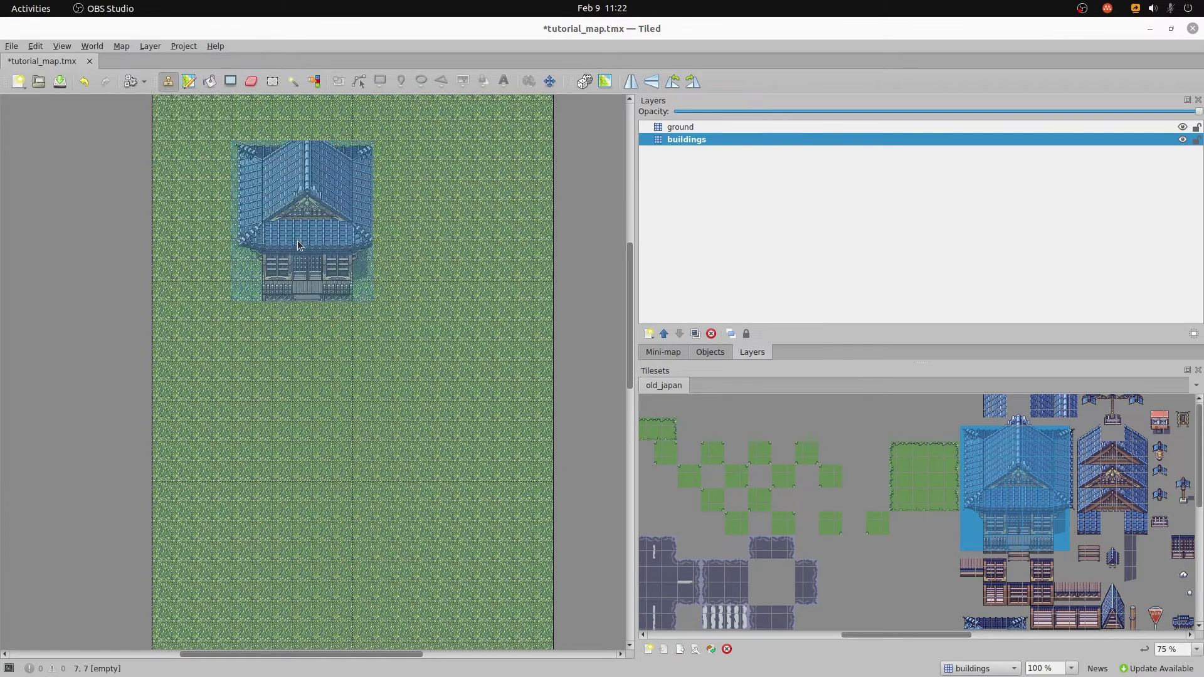
key(alt+Tab)
click(362, 325)
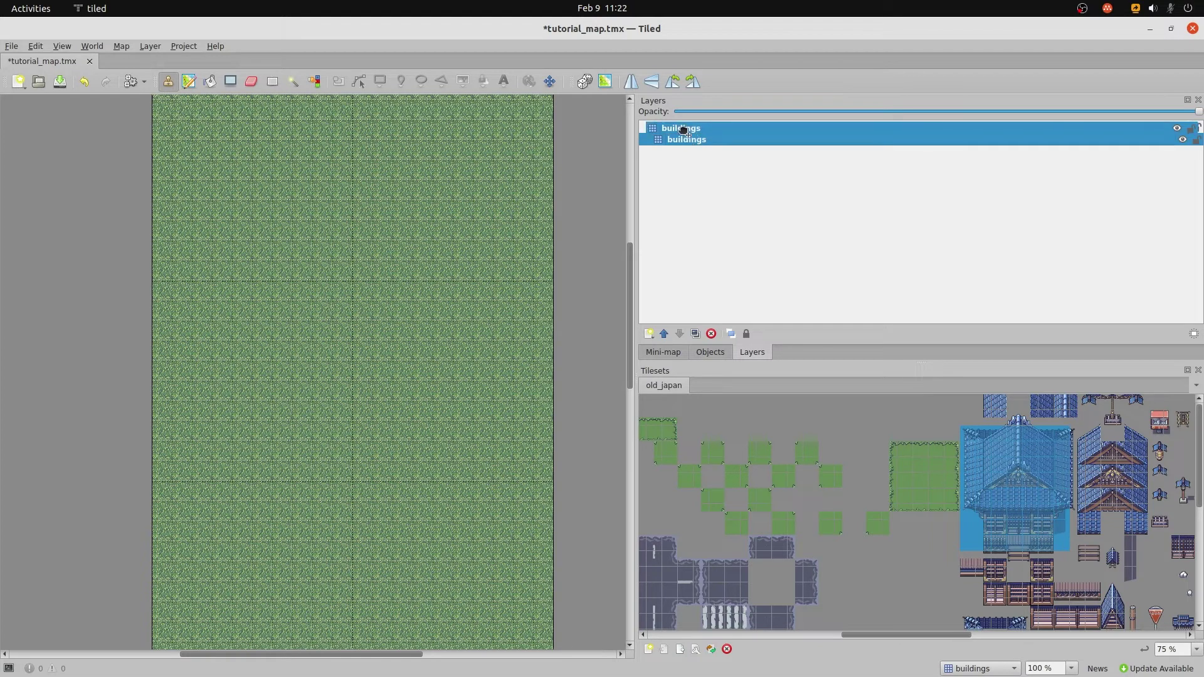
drag(678, 127, 673, 149)
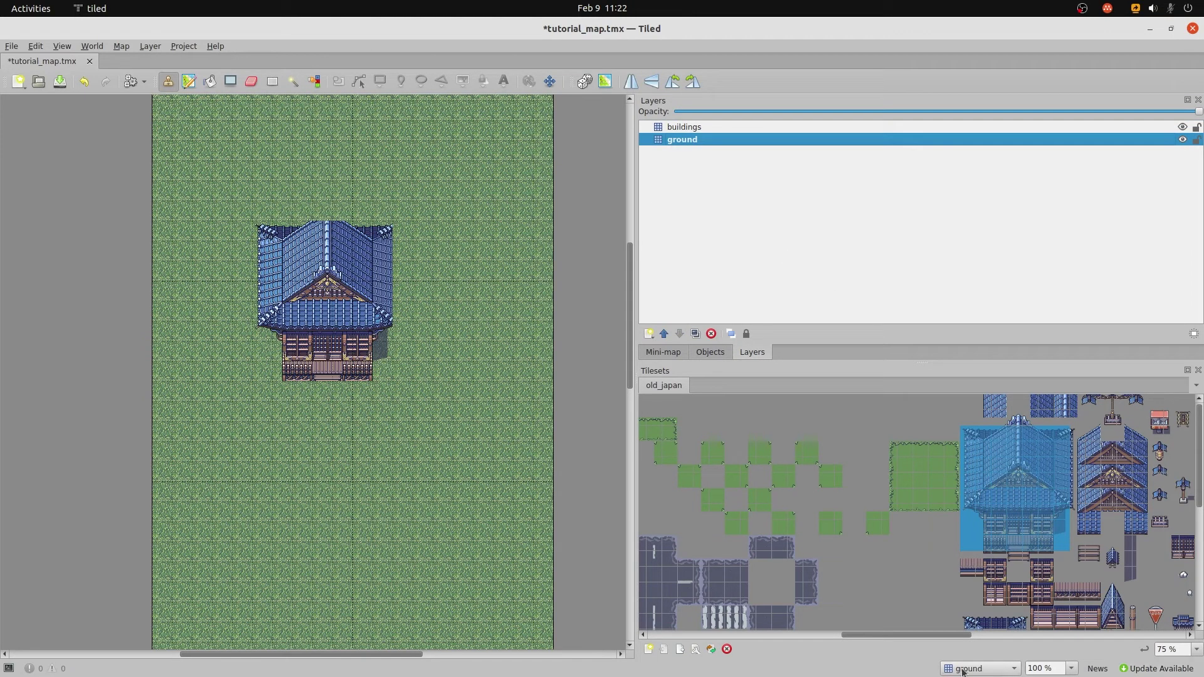
Select the torii gate tiles and stamp the gate on buildings, below right of the house.
drag(953, 635, 1008, 637)
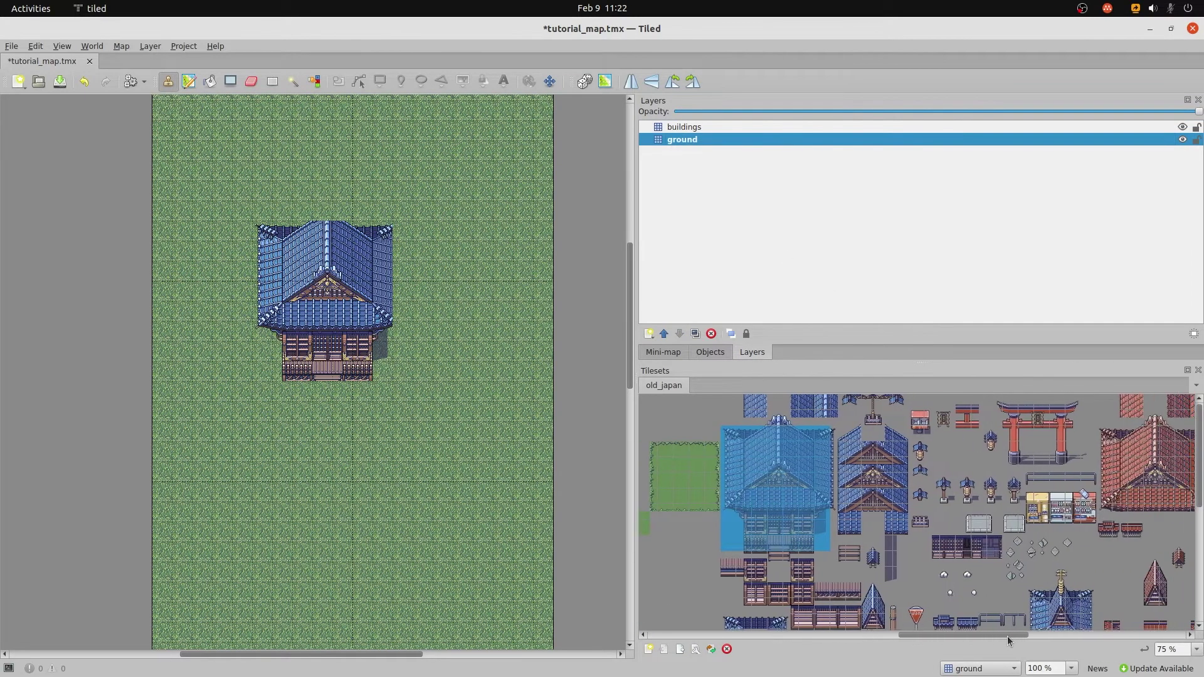
click(1000, 405)
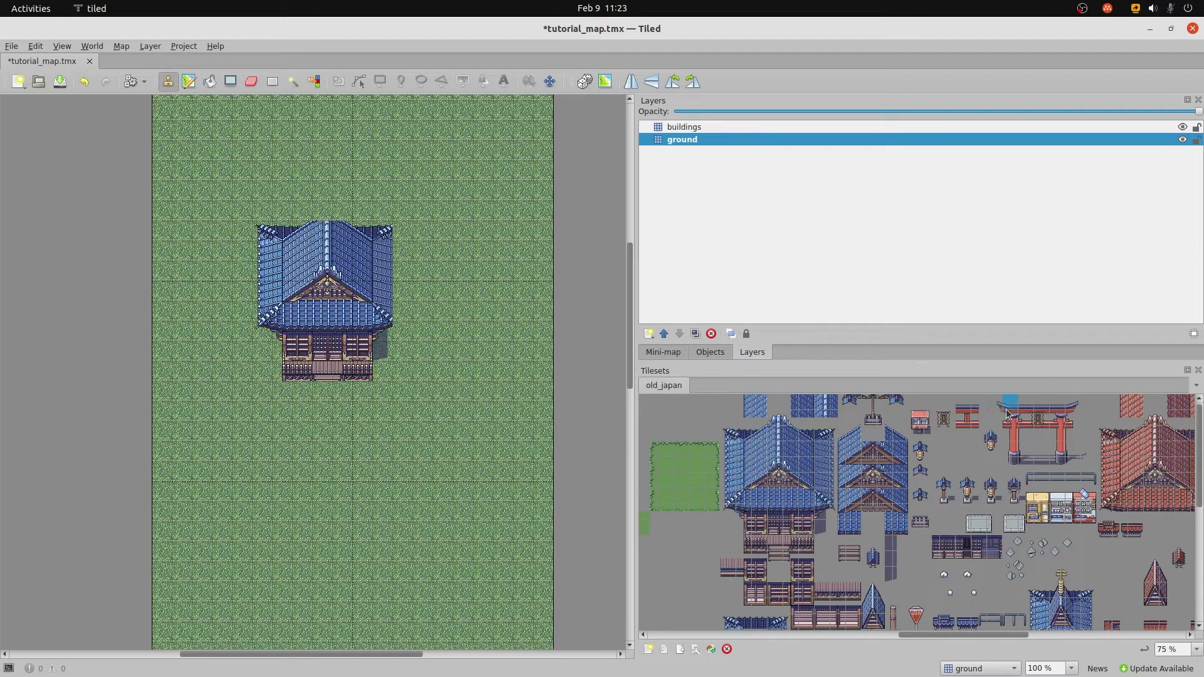
drag(1006, 412, 1080, 469)
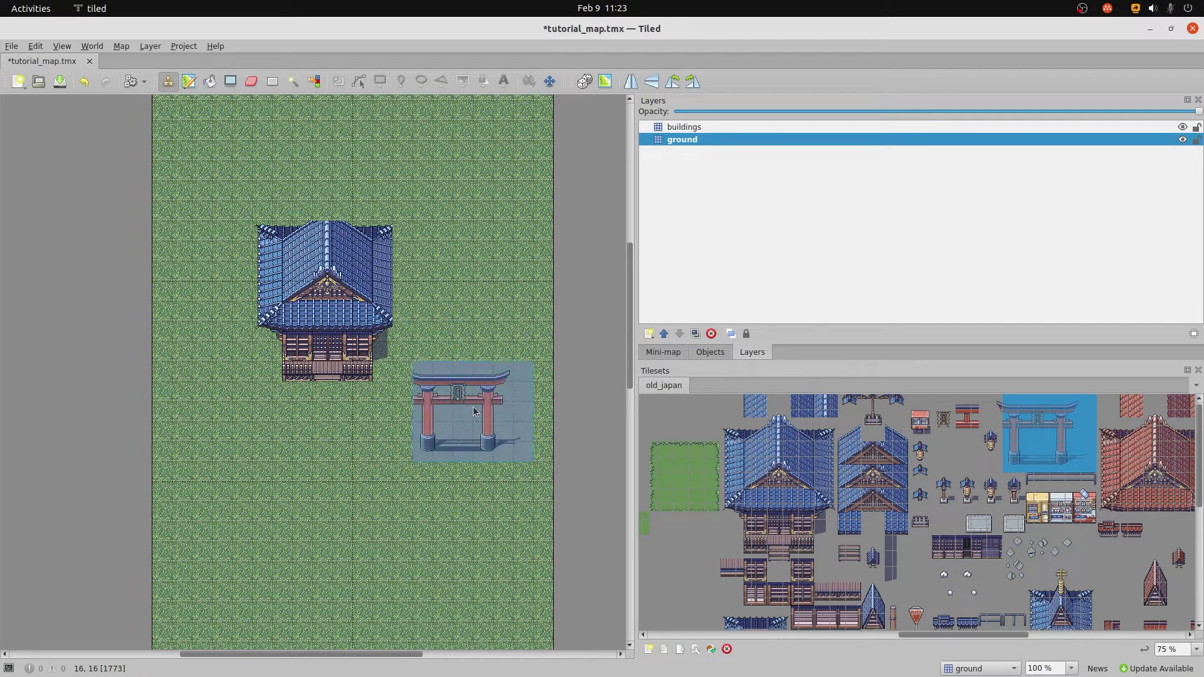
key(ctrl+z)
click(688, 128)
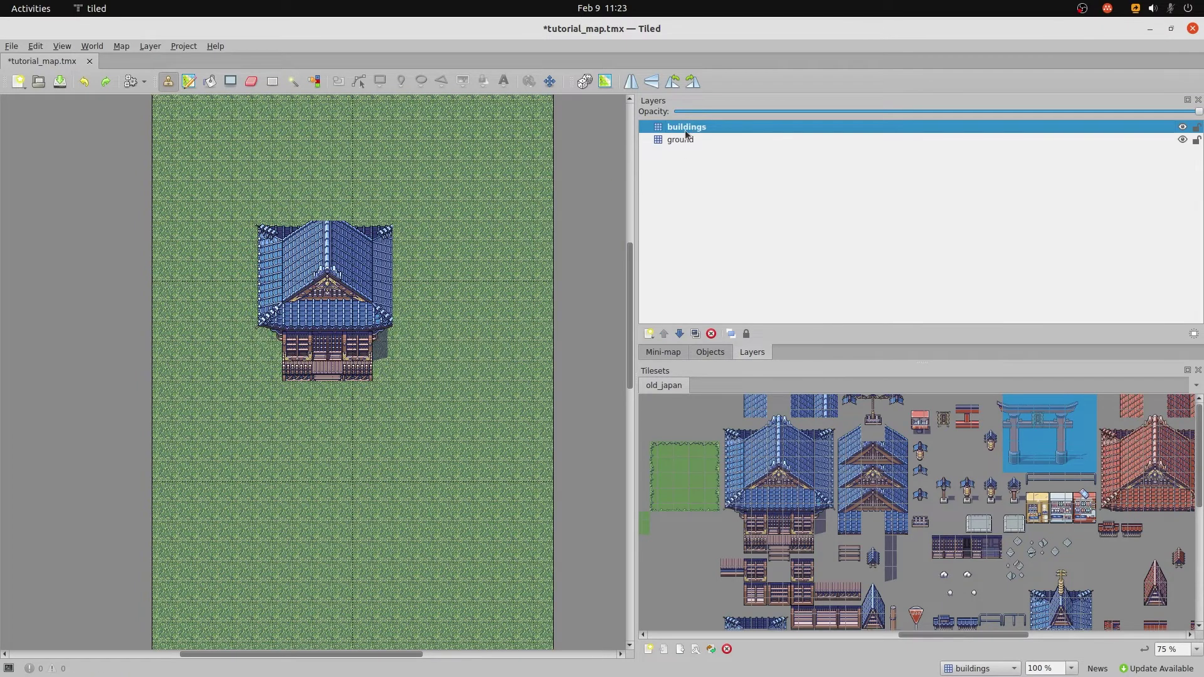
click(469, 432)
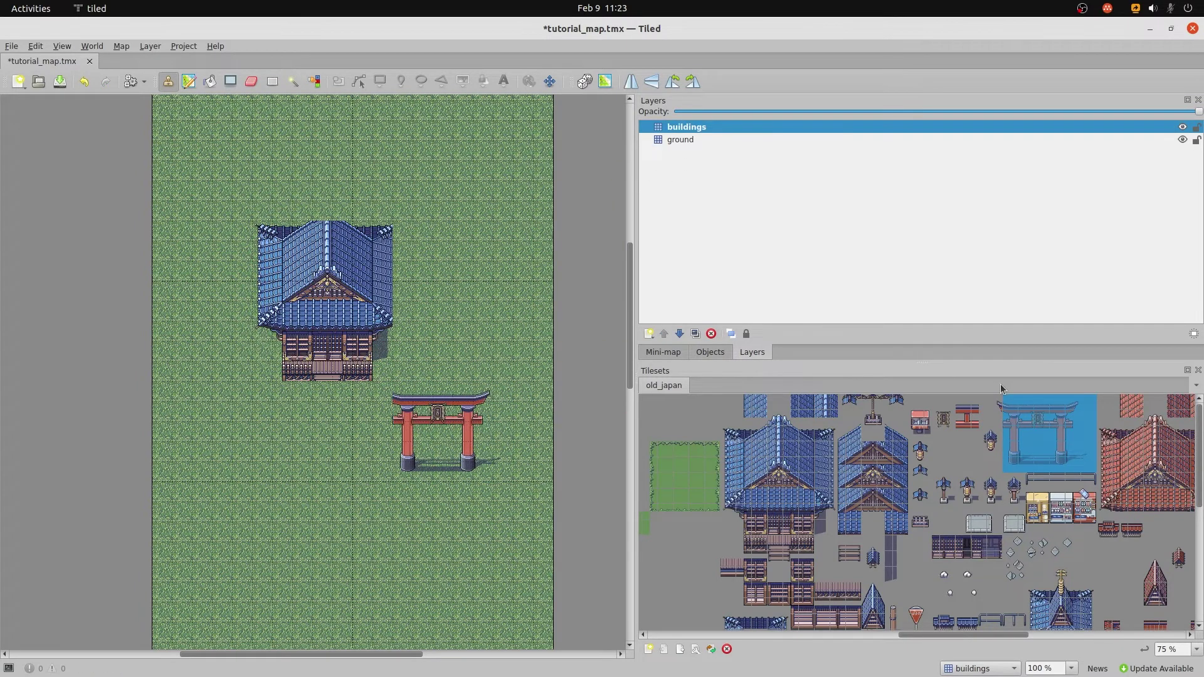
click(996, 403)
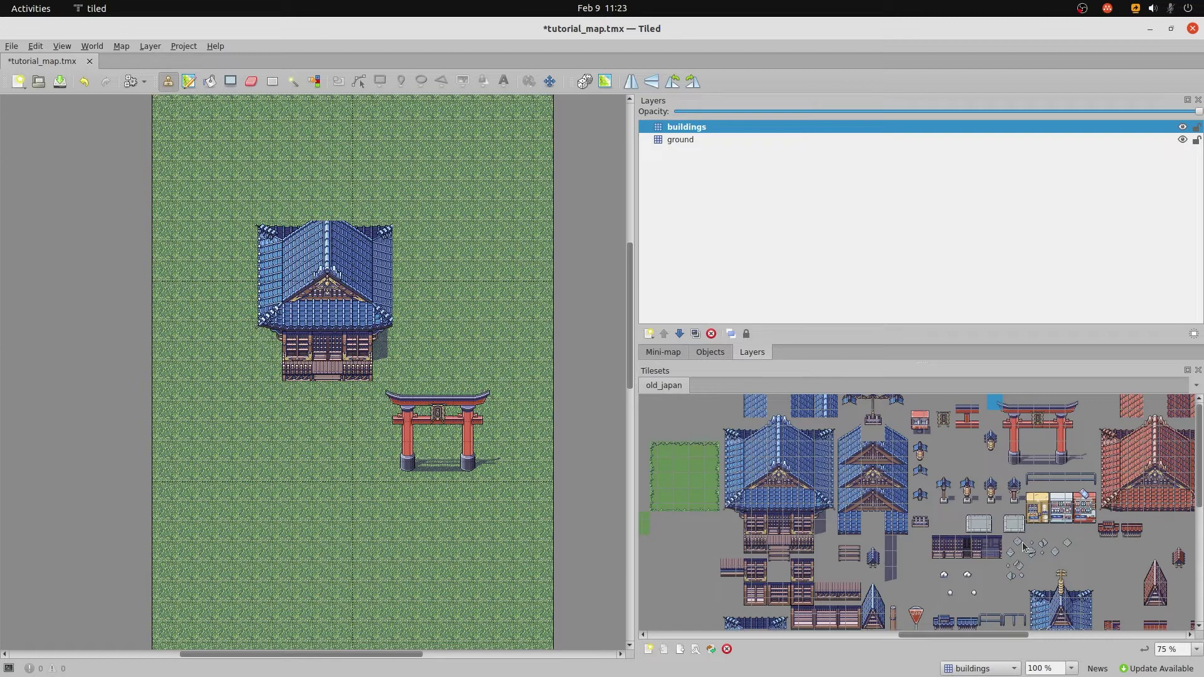
Try stamping a blue lantern left of the torii gate, then undo it.
click(968, 486)
drag(966, 484, 976, 496)
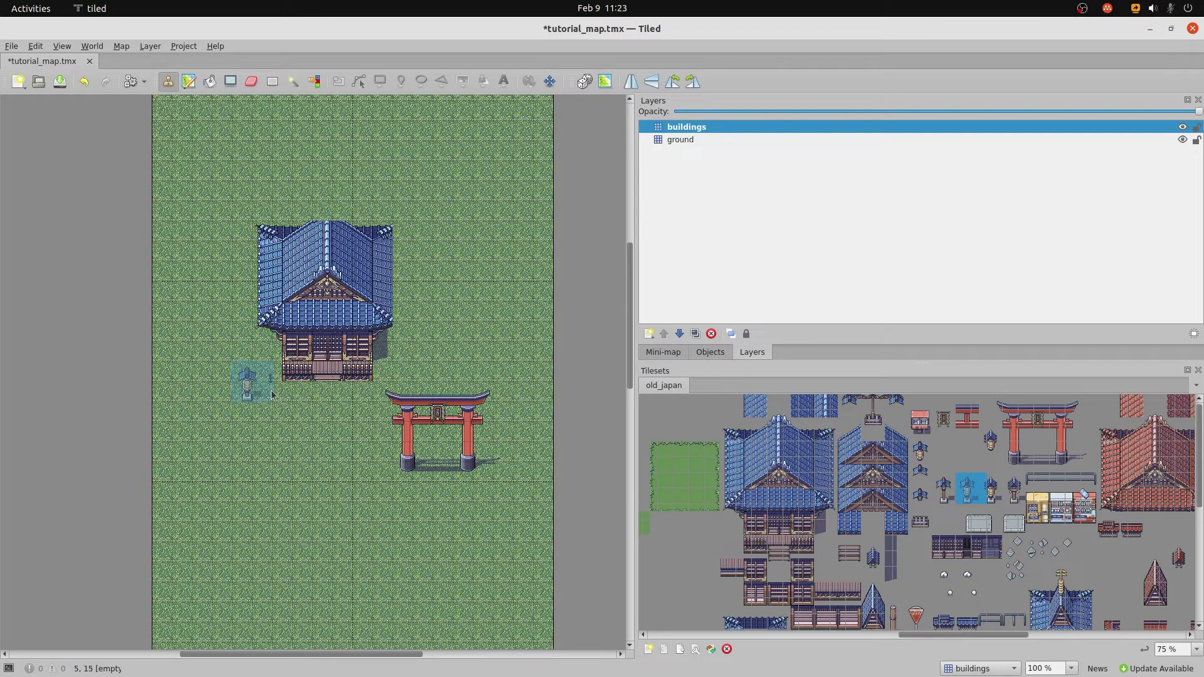
click(294, 416)
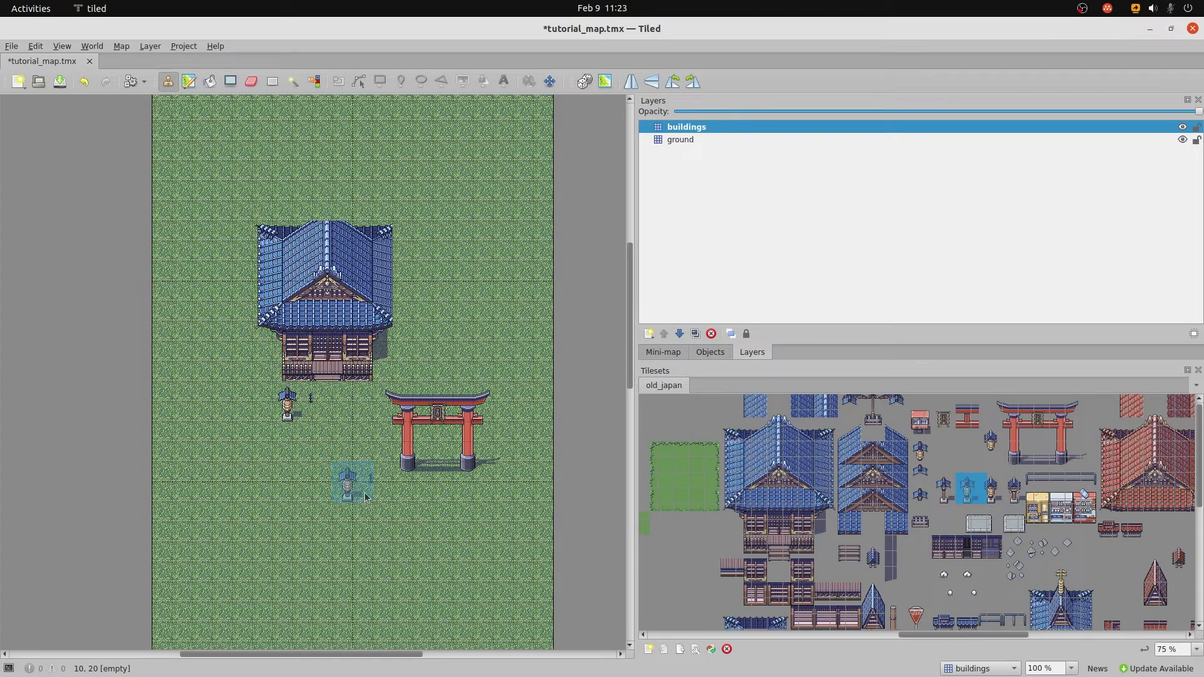
key(ctrl+z)
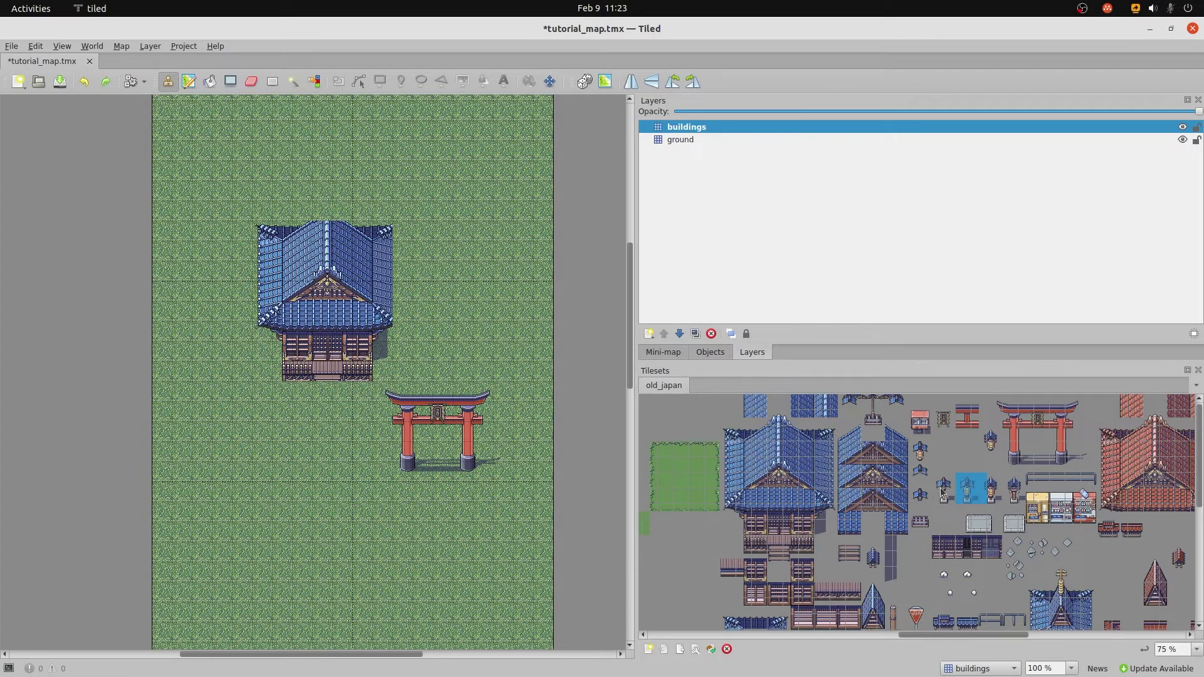
Select the full two-tile lantern and stamp three in a row left of the gate.
click(961, 486)
drag(966, 483, 1009, 503)
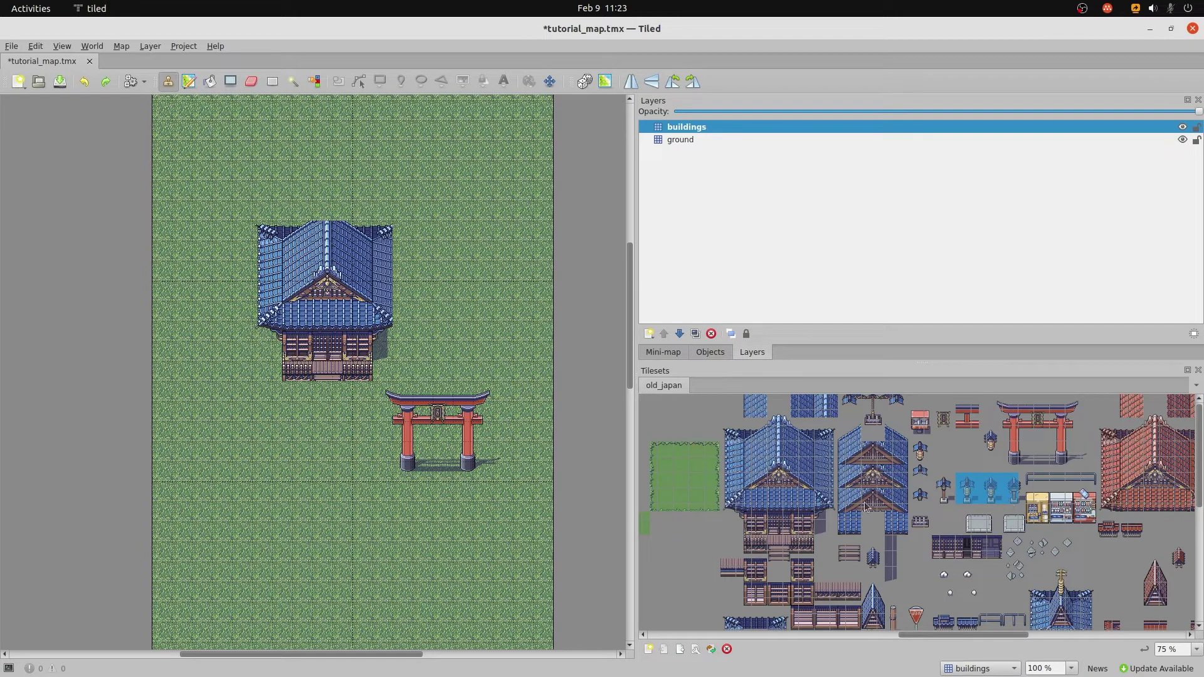
click(324, 449)
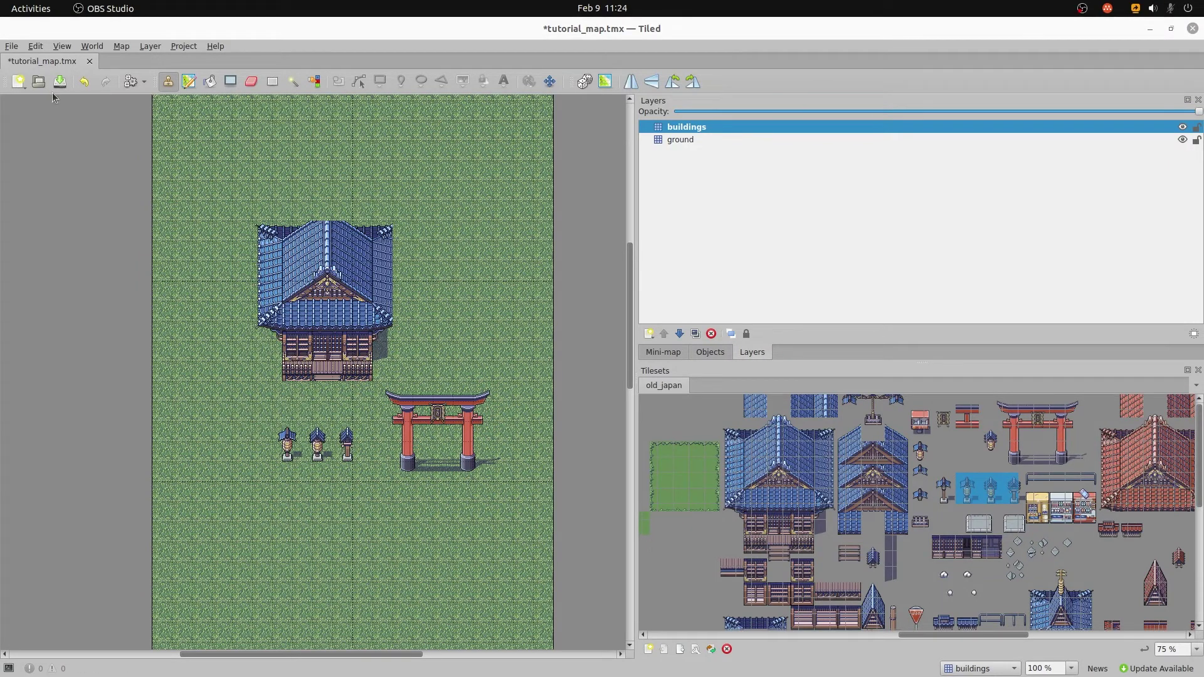
Save tutorial_map.tmx with File > Save to keep the house, gate and lanterns.
click(11, 47)
click(28, 122)
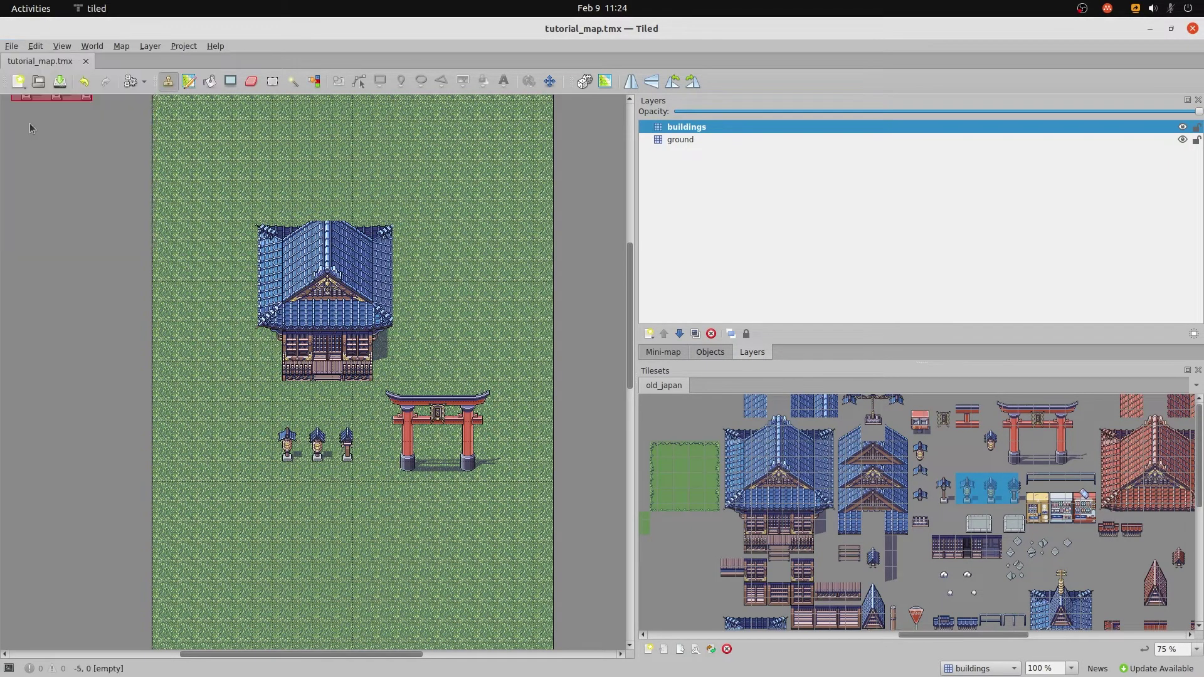